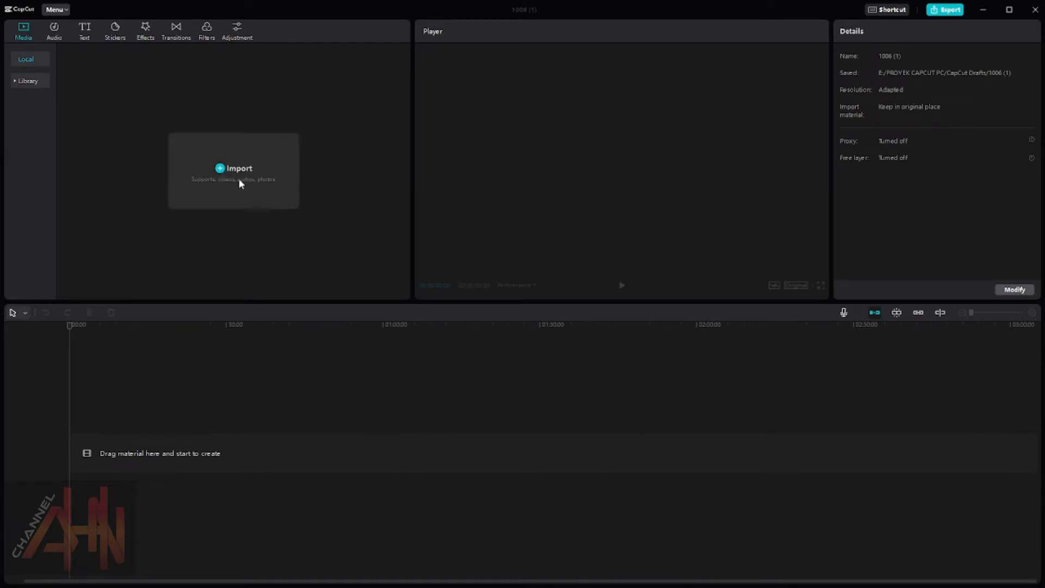
# Step: Import the photo cwkayu3.jpg and place it on the main track at the start of the timeline
pyautogui.click(243, 187)
pyautogui.scroll(-10, 236, 191)
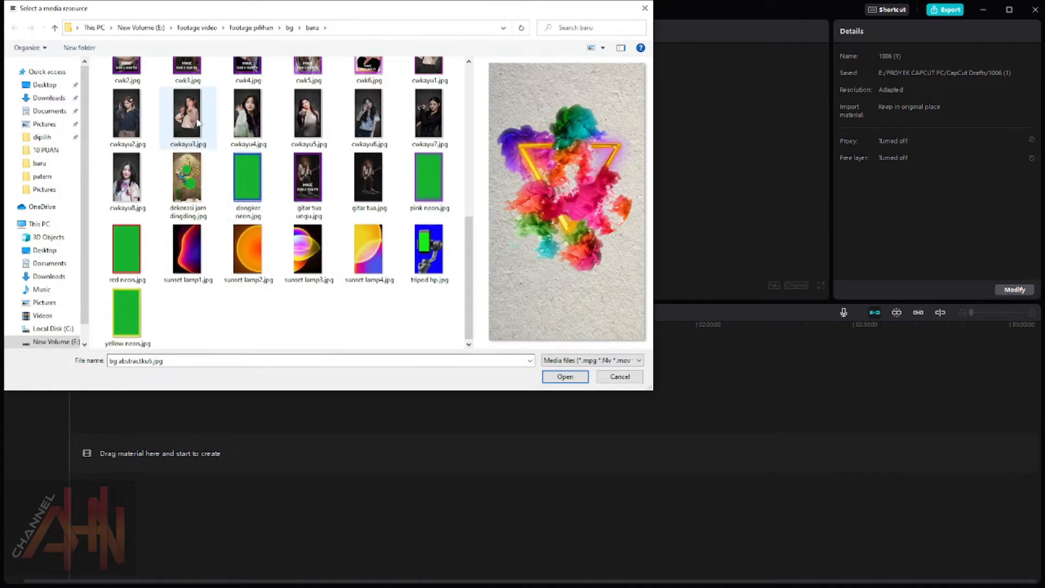
pyautogui.click(198, 124)
pyautogui.click(555, 378)
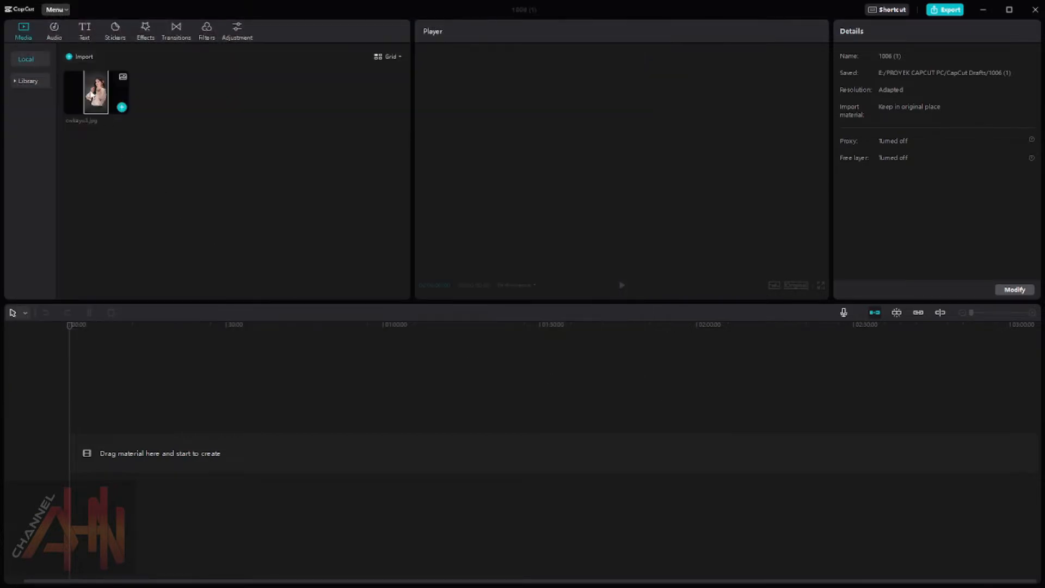
pyautogui.moveTo(91, 95); pyautogui.dragTo(135, 452)
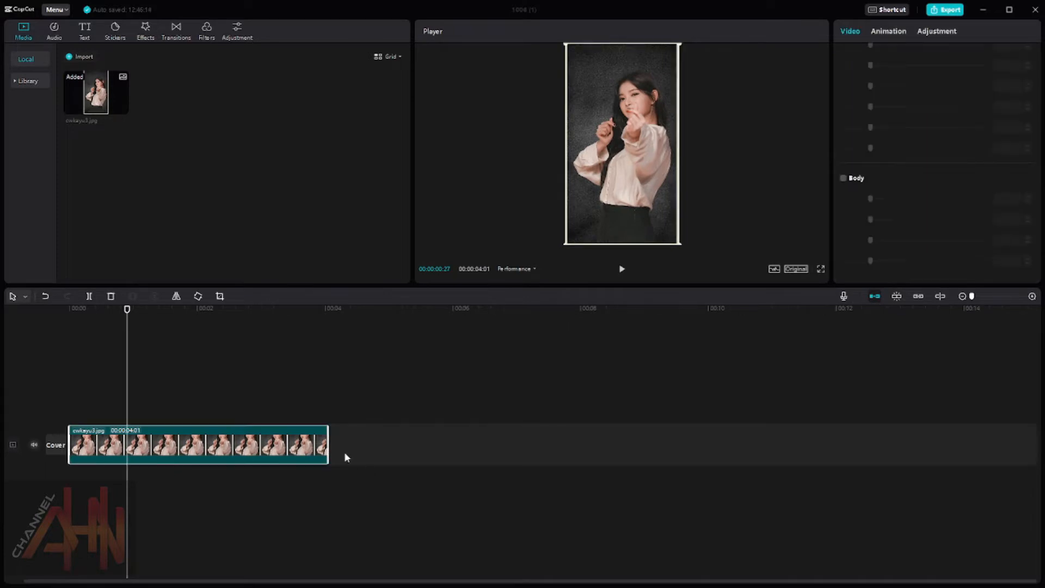
# Step: Trim the end of the photo clip so it lasts 00:00:02:00
pyautogui.moveTo(326, 440); pyautogui.dragTo(196, 428)
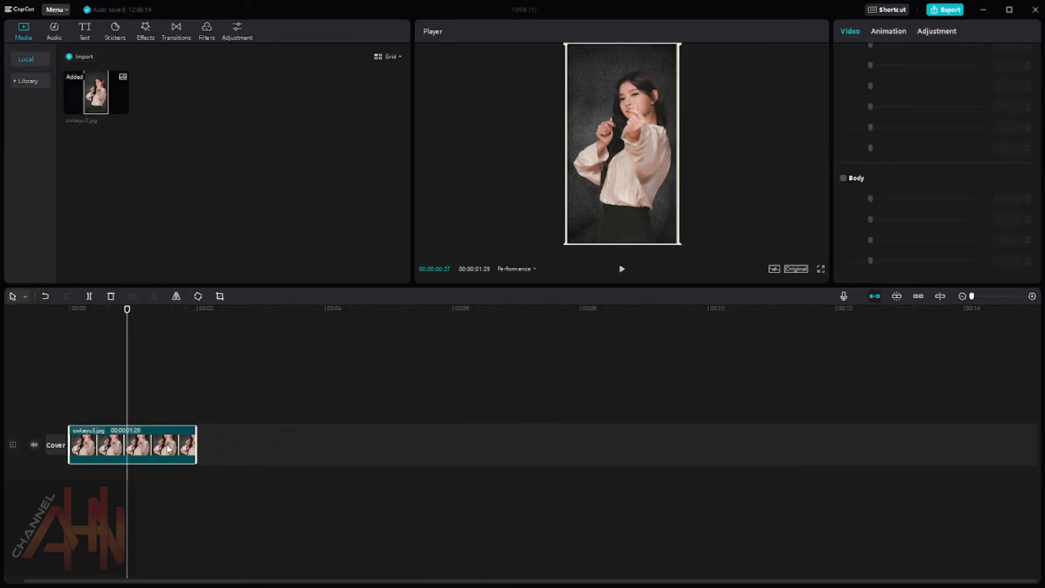
pyautogui.scroll(8, 169, 448)
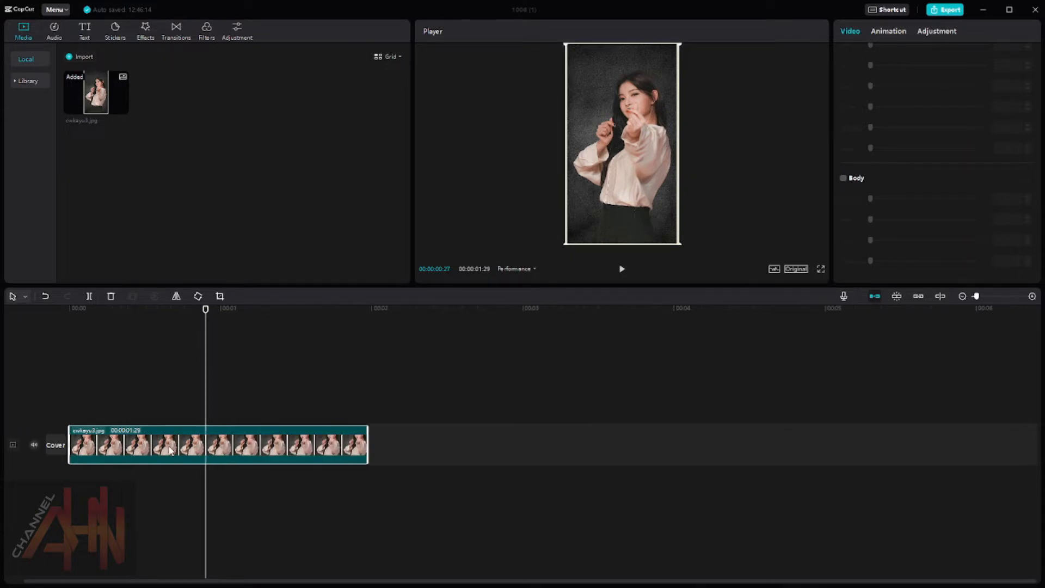
pyautogui.scroll(1, 170, 450)
pyautogui.moveTo(395, 444); pyautogui.dragTo(400, 444)
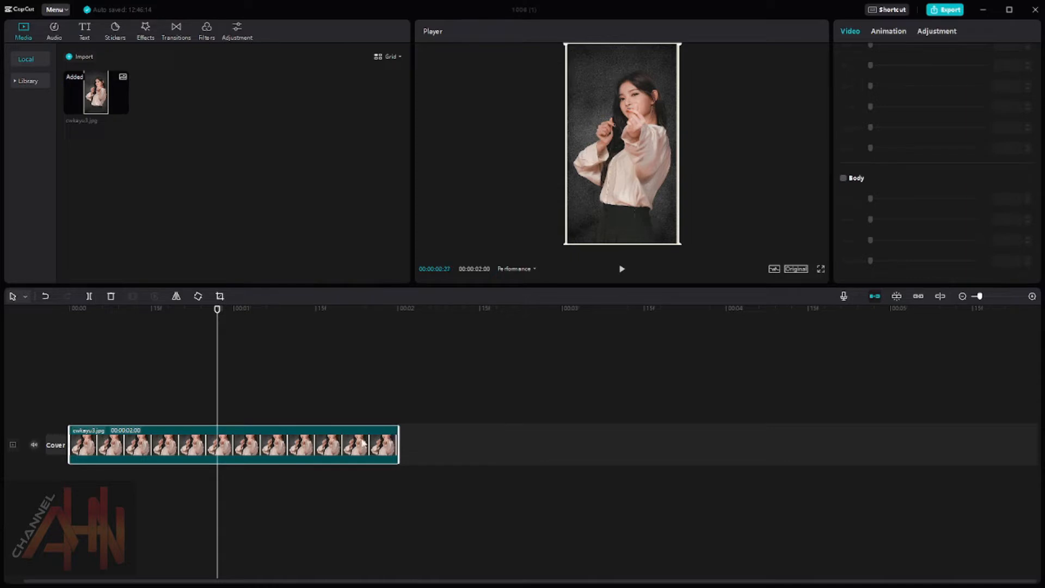
# Step: Paste a copy of the photo clip on the track above, starting at 00:00:00:04, and trim it to 00:00:01:21
pyautogui.moveTo(215, 314); pyautogui.dragTo(91, 346)
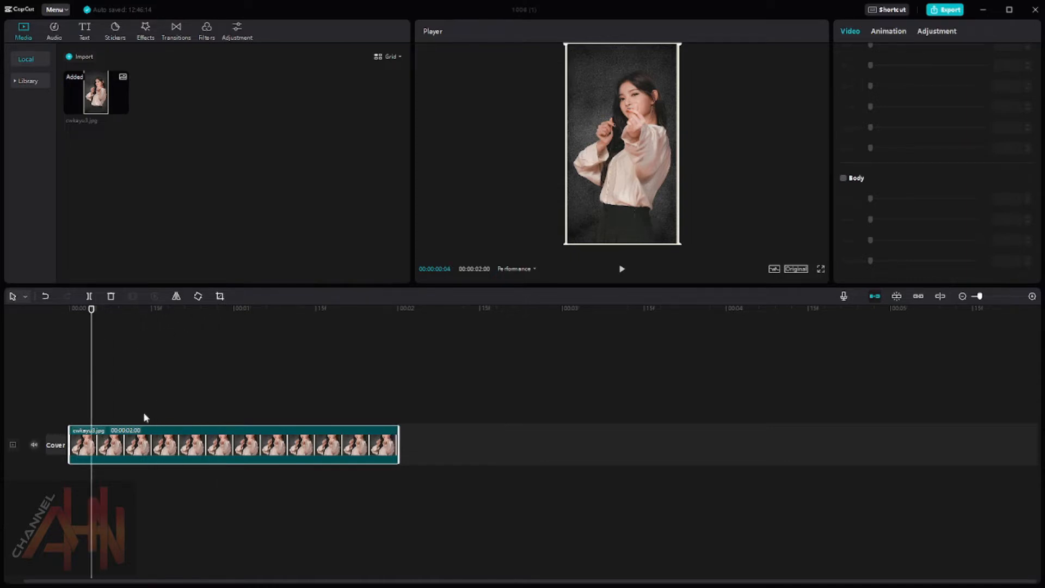
pyautogui.rightClick(237, 449)
pyautogui.press('Escape')
pyautogui.rightClick(96, 394)
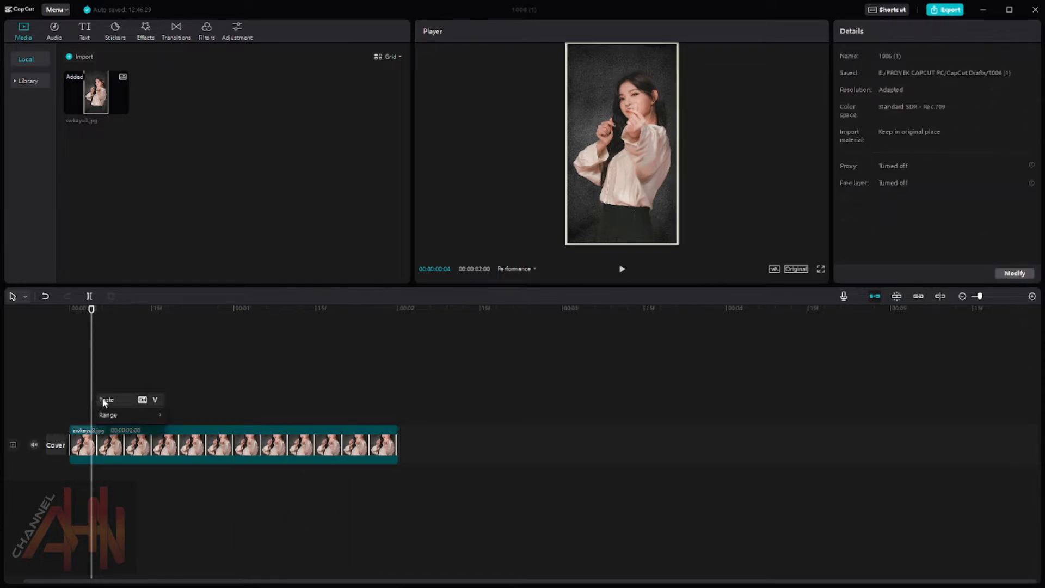
pyautogui.click(105, 401)
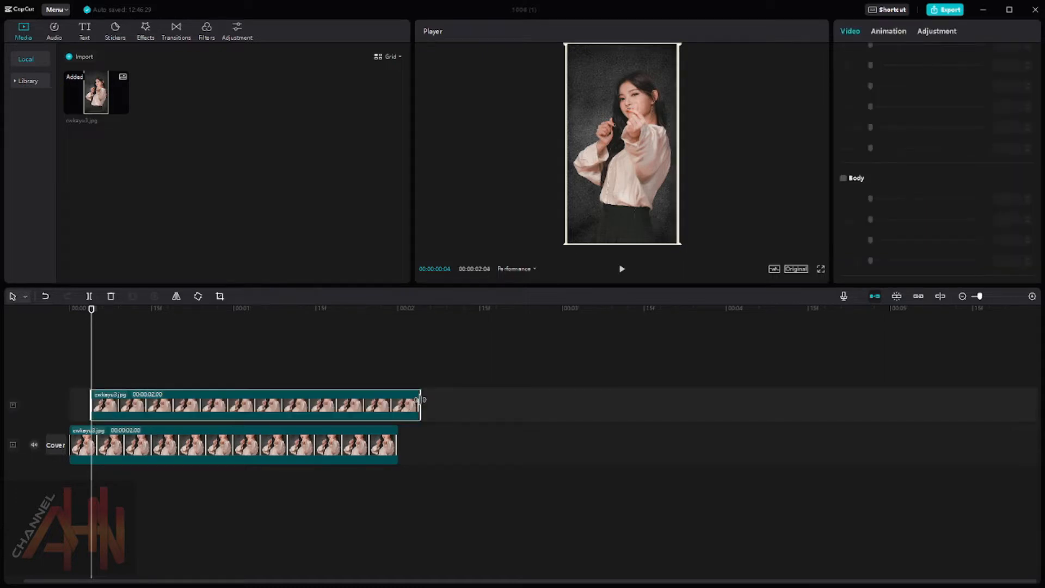
pyautogui.moveTo(420, 400); pyautogui.dragTo(369, 405)
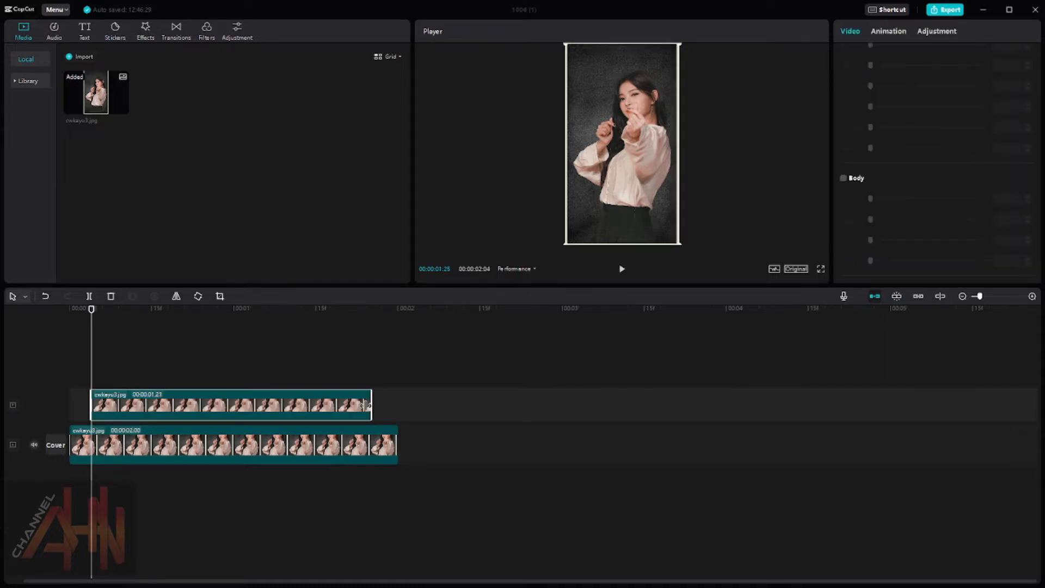
# Step: Scale down the overlay copy in the preview so the base photo's border surrounds it
pyautogui.moveTo(99, 313)
pyautogui.mouseDown()
pyautogui.moveTo(70, 313)
pyautogui.moveTo(91, 314)
pyautogui.mouseUp()
pyautogui.moveTo(91, 309); pyautogui.dragTo(108, 313)
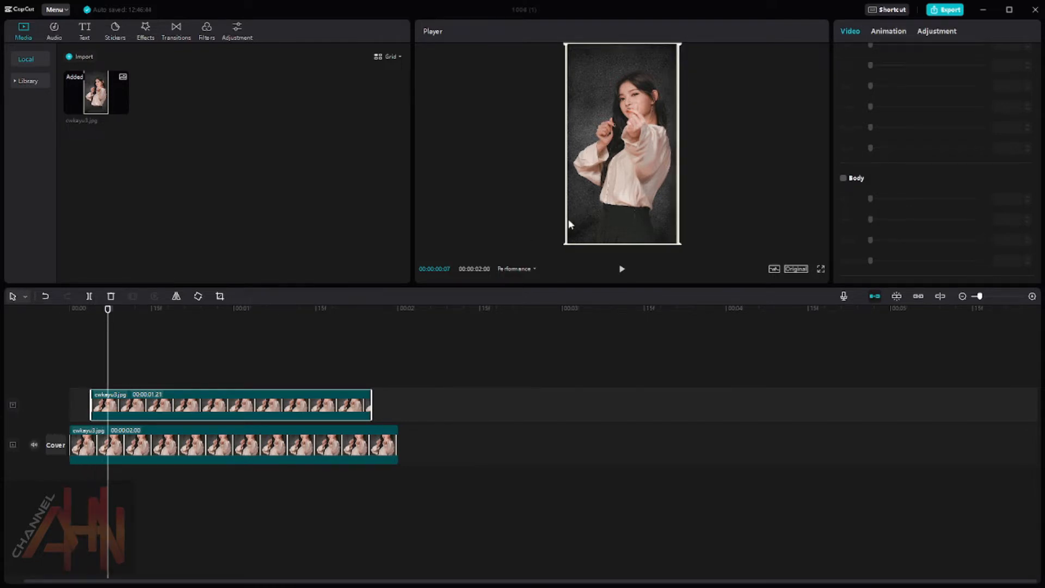
pyautogui.moveTo(567, 245); pyautogui.dragTo(573, 230)
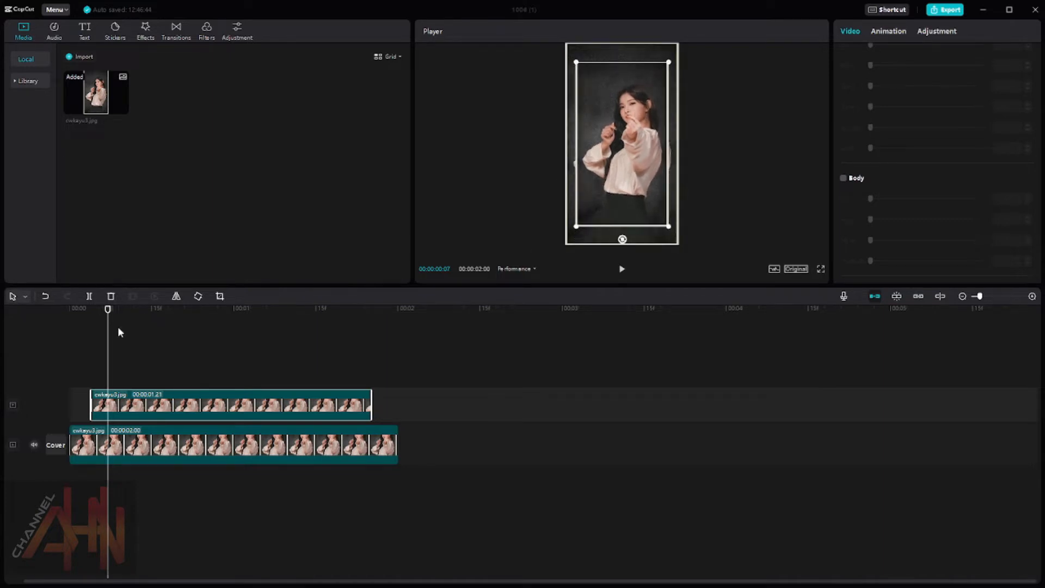
# Step: Add a smaller copy of the overlay on a third track, starting at 00:00:00:07 and lasting 00:00:01:14
pyautogui.rightClick(122, 405)
pyautogui.click(123, 382)
pyautogui.rightClick(114, 372)
pyautogui.click(122, 381)
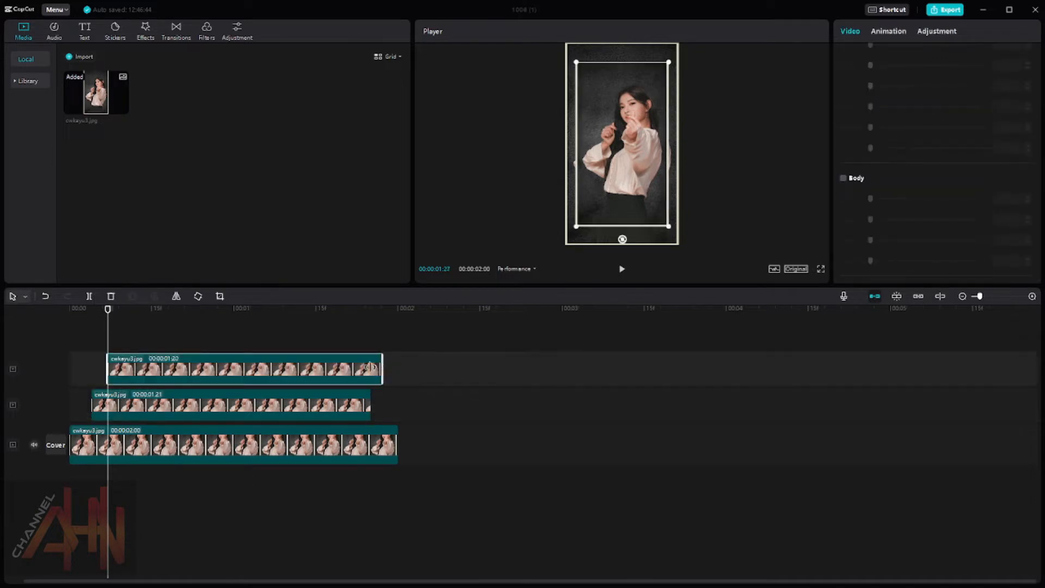
pyautogui.moveTo(387, 368); pyautogui.dragTo(353, 367)
pyautogui.moveTo(108, 309); pyautogui.dragTo(113, 310)
pyautogui.moveTo(576, 225); pyautogui.dragTo(587, 218)
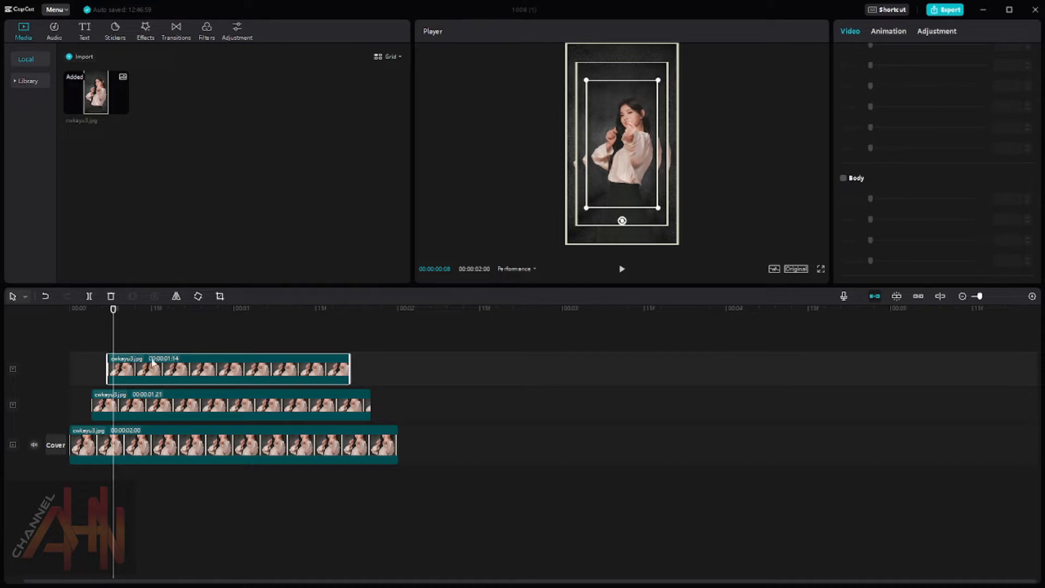
# Step: Paste a fourth copy of the photo clip on a new top track and trim it to 00:00:01:09
pyautogui.rightClick(121, 325)
pyautogui.click(130, 333)
pyautogui.moveTo(361, 354); pyautogui.dragTo(331, 349)
# Step: Shorten the three lower clips to 00:00:01:13, 00:00:01:18 and 00:00:01:24, and shift the overlay clips slightly earlier
pyautogui.moveTo(349, 390); pyautogui.dragTo(343, 390)
pyautogui.moveTo(371, 426); pyautogui.dragTo(354, 418)
pyautogui.moveTo(397, 464); pyautogui.dragTo(365, 462)
pyautogui.moveTo(161, 430); pyautogui.dragTo(156, 430)
pyautogui.moveTo(153, 398); pyautogui.dragTo(149, 399)
pyautogui.moveTo(159, 363); pyautogui.dragTo(153, 366)
# Step: Resize the three overlay copies in the preview so their borders nest evenly inside one another
pyautogui.rightClick(131, 354)
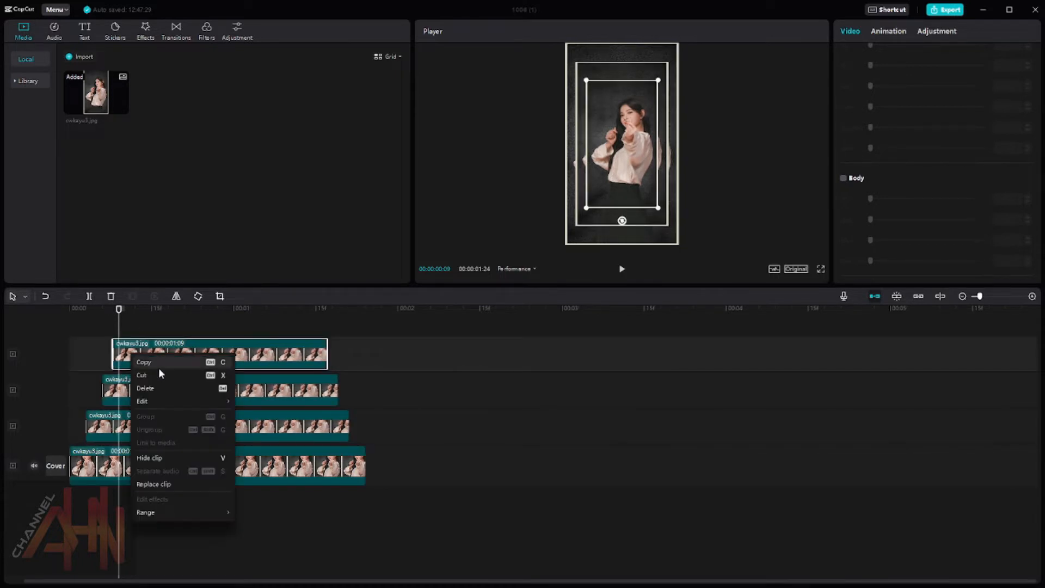
pyautogui.moveTo(586, 209)
pyautogui.mouseDown()
pyautogui.moveTo(595, 193)
pyautogui.moveTo(574, 230)
pyautogui.moveTo(590, 205)
pyautogui.mouseUp()
pyautogui.click(311, 319)
pyautogui.click(577, 226)
pyautogui.click(586, 208)
pyautogui.click(594, 193)
# Step: Add a smaller fifth copy on a new top track, offset from the clip below and trimmed to 00:00:01:03
pyautogui.rightClick(176, 351)
pyautogui.click(188, 356)
pyautogui.rightClick(135, 327)
pyautogui.click(143, 331)
pyautogui.moveTo(120, 349); pyautogui.dragTo(130, 349)
pyautogui.moveTo(333, 350); pyautogui.dragTo(313, 351)
pyautogui.click(141, 354)
pyautogui.moveTo(591, 204); pyautogui.dragTo(599, 202)
# Step: Add a smaller sixth copy on a new top track, starting at 00:00:00:13 and lasting 00:00:00:29
pyautogui.rightClick(172, 352)
pyautogui.click(183, 360)
pyautogui.rightClick(158, 323)
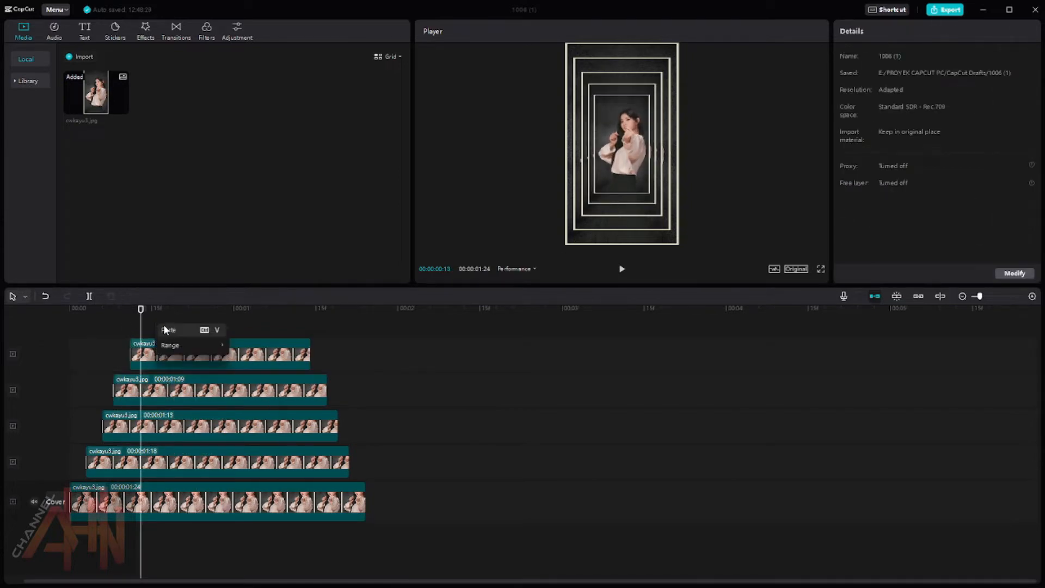
pyautogui.click(166, 328)
pyautogui.moveTo(321, 355); pyautogui.dragTo(295, 350)
pyautogui.click(154, 311)
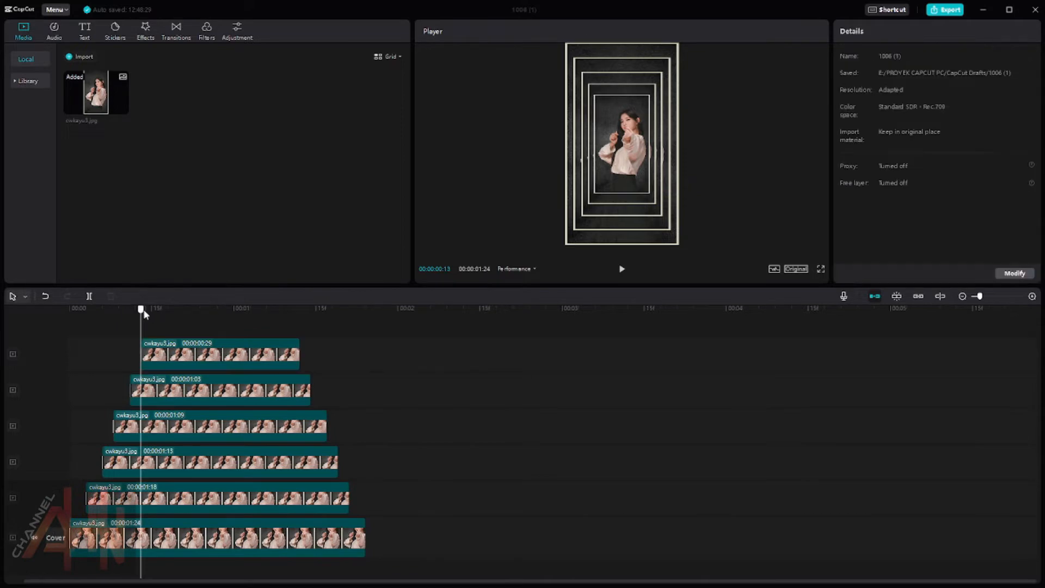
pyautogui.moveTo(141, 309); pyautogui.dragTo(163, 309)
pyautogui.click(175, 353)
pyautogui.moveTo(595, 193); pyautogui.dragTo(603, 193)
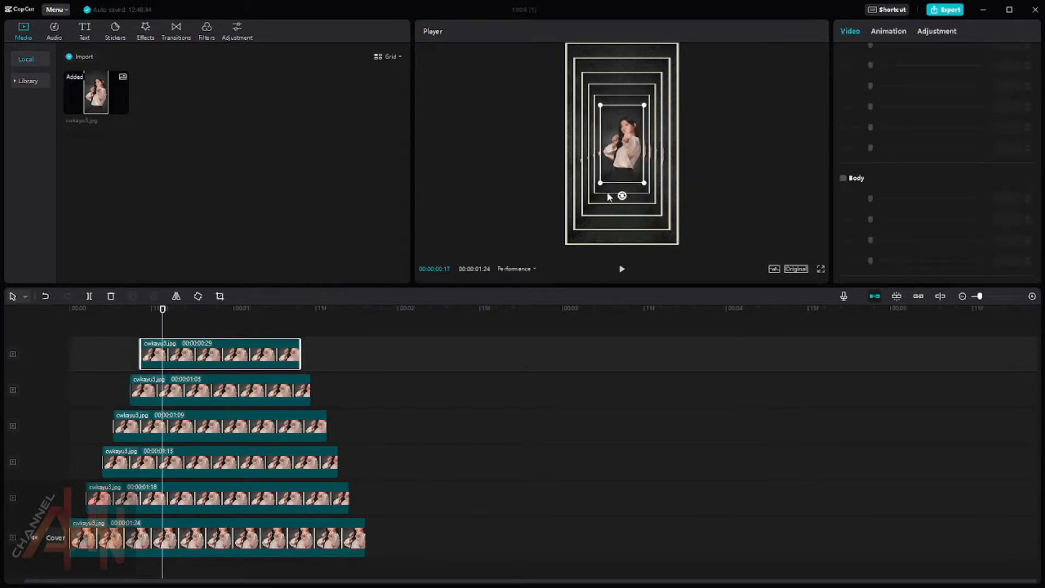
# Step: Add a smaller seventh copy on a new top track, starting at 00:00:00:15 and lasting 00:00:00:24
pyautogui.moveTo(163, 309); pyautogui.dragTo(152, 309)
pyautogui.rightClick(154, 321)
pyautogui.click(161, 327)
pyautogui.moveTo(310, 354); pyautogui.dragTo(285, 353)
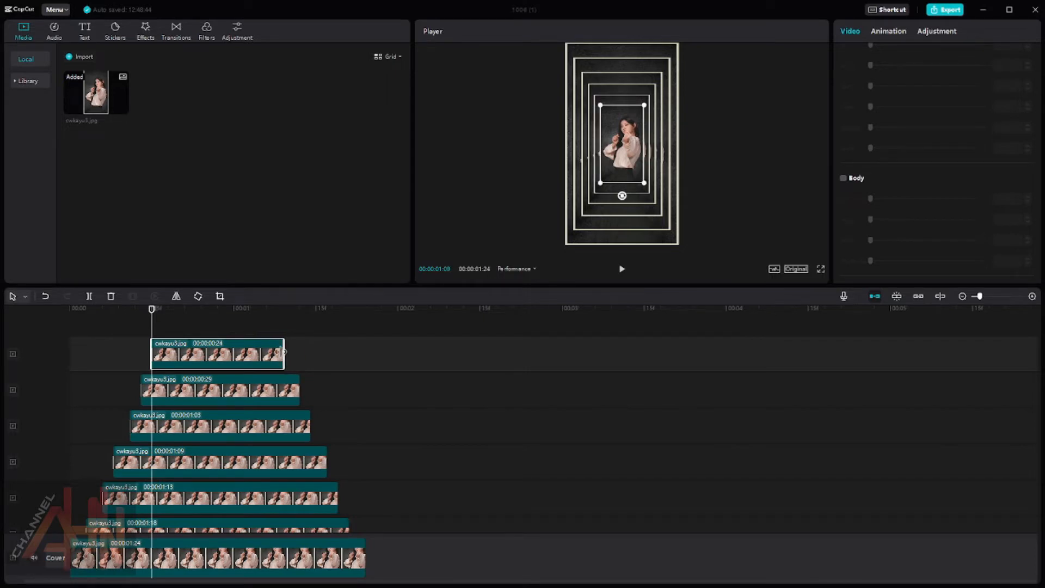
pyautogui.moveTo(597, 188); pyautogui.dragTo(605, 176)
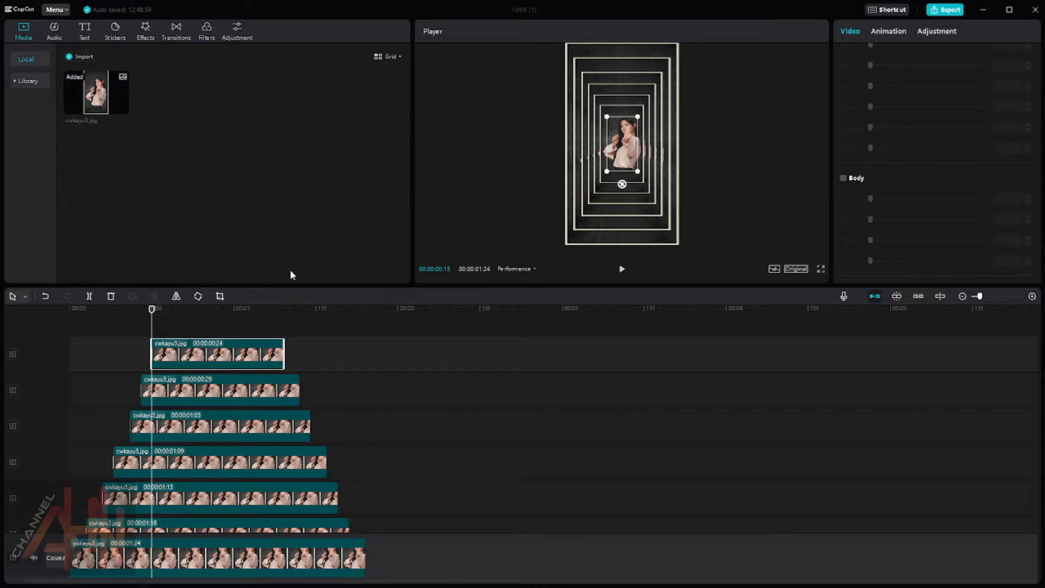
# Step: Play the timeline from the beginning to check the nested-frame animation
pyautogui.moveTo(153, 308); pyautogui.dragTo(60, 308)
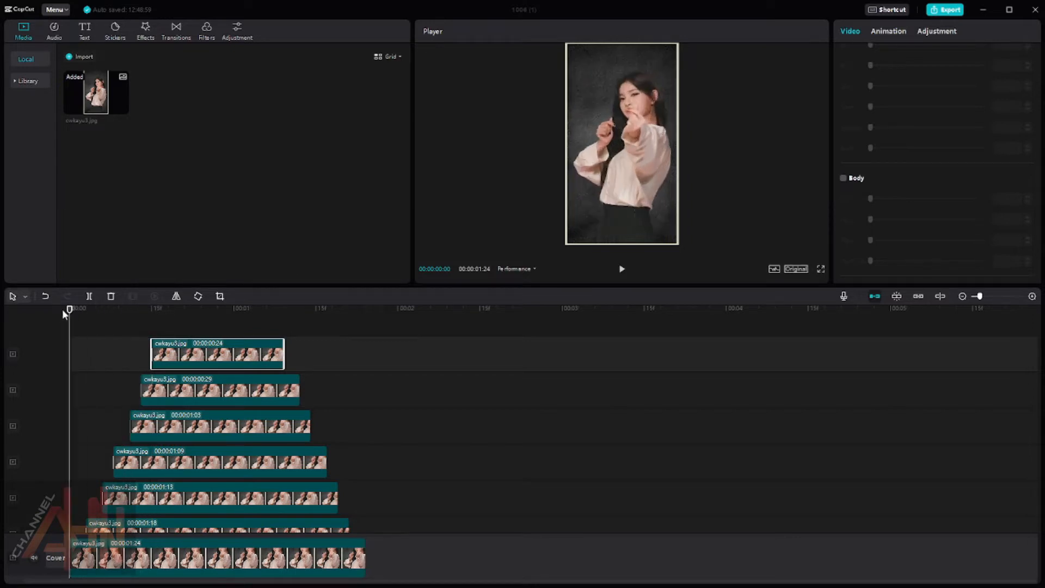
pyautogui.click(623, 270)
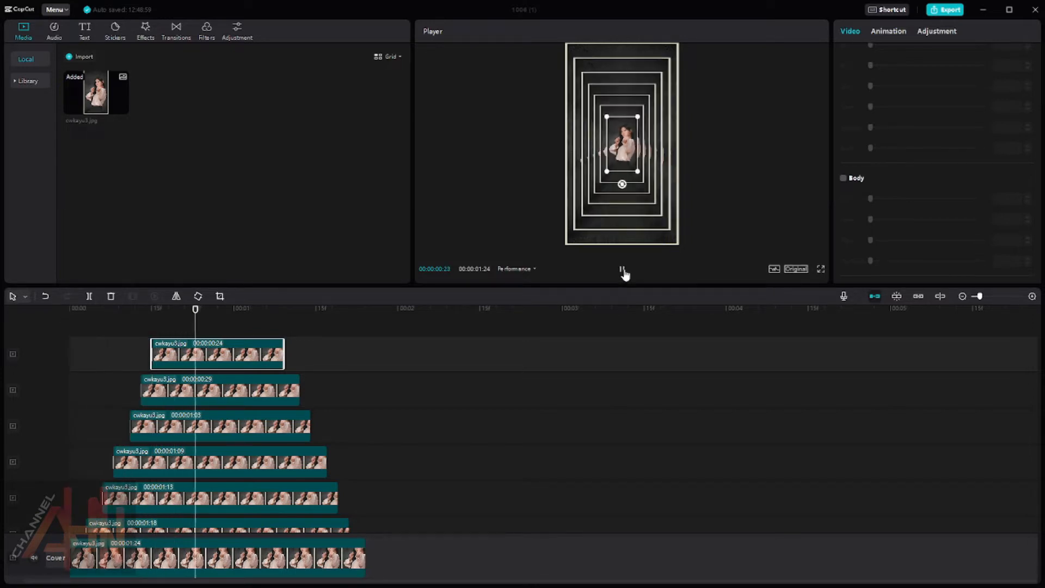
pyautogui.click(623, 271)
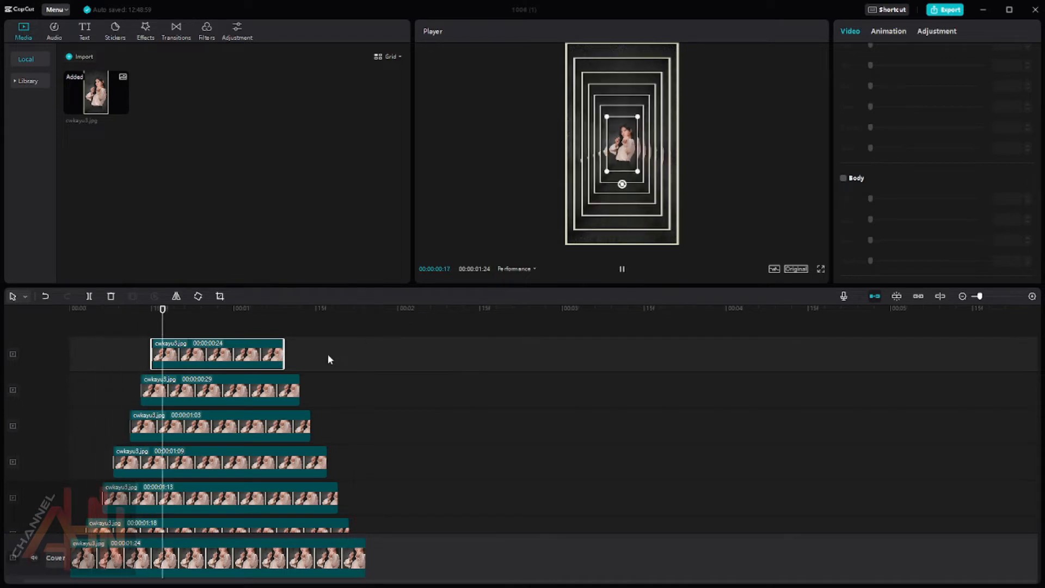
pyautogui.click(622, 270)
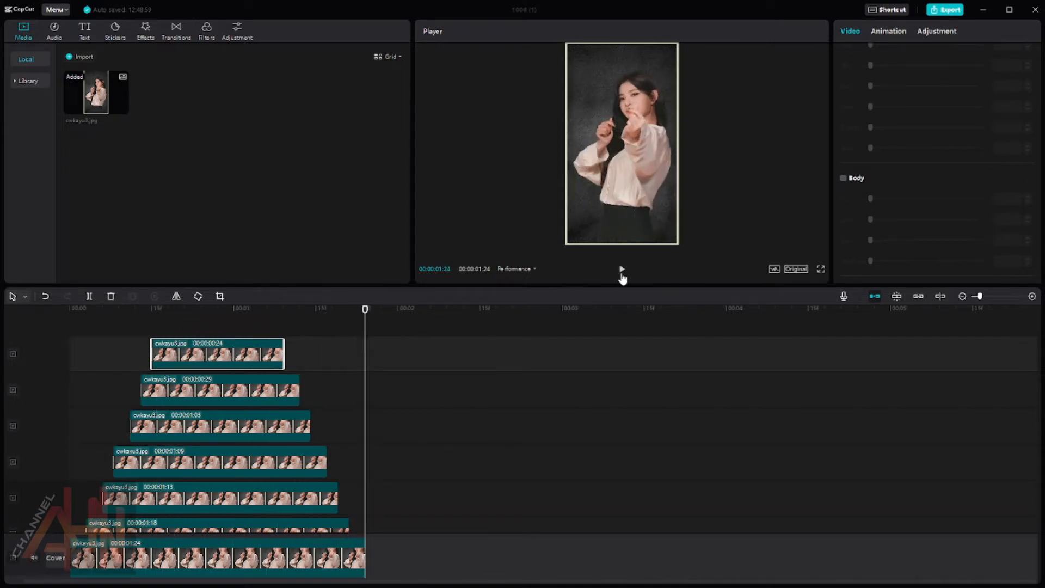
# Step: Trim the ends of all seven clips in even steps, from 00:00:00:24 on the smallest copy to 00:00:01:06 on the base clip
pyautogui.moveTo(366, 311); pyautogui.dragTo(190, 353)
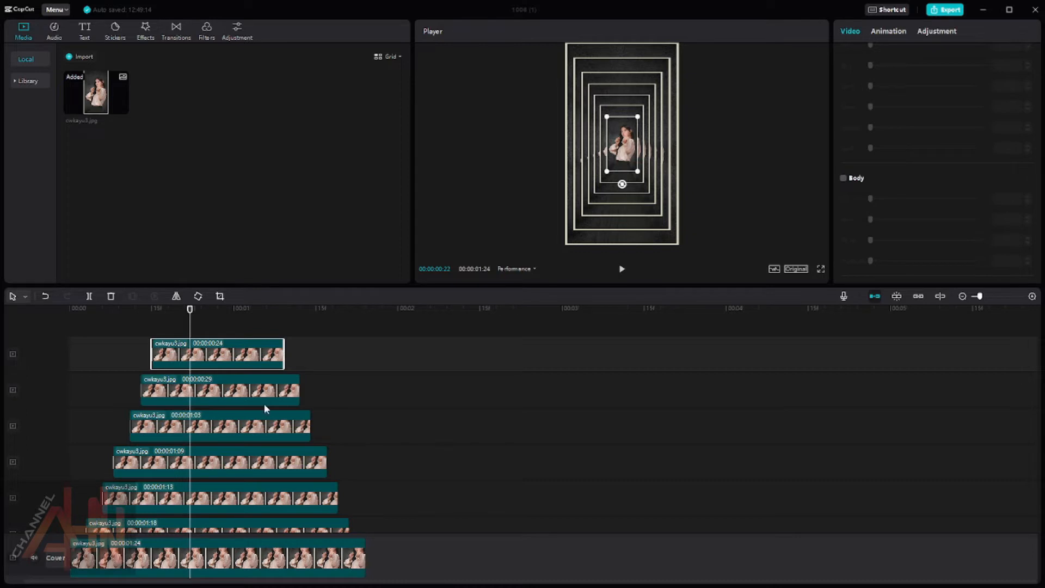
pyautogui.moveTo(190, 310); pyautogui.dragTo(201, 310)
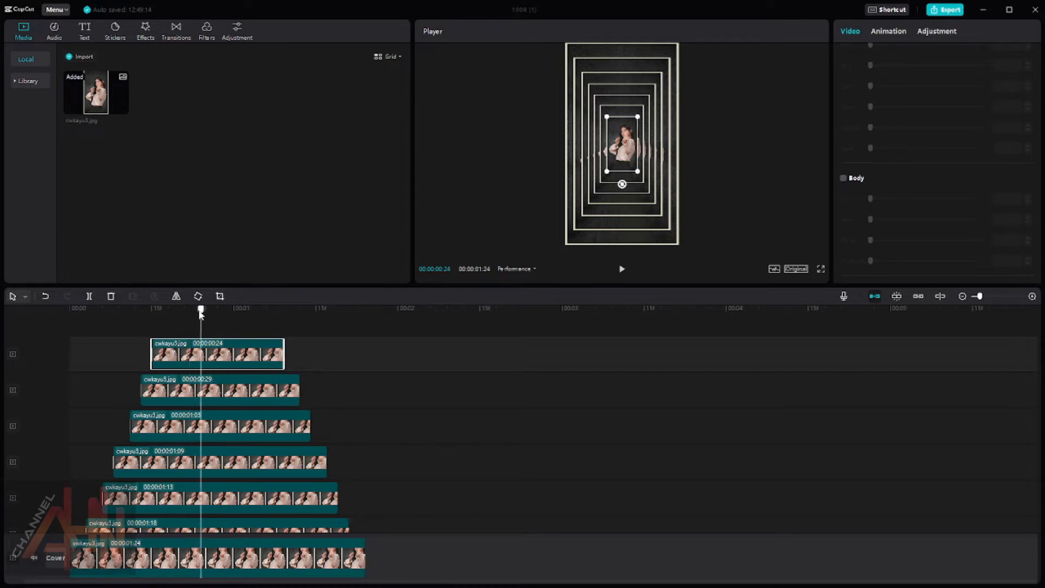
pyautogui.moveTo(283, 349); pyautogui.dragTo(201, 349)
pyautogui.moveTo(295, 393); pyautogui.dragTo(213, 384)
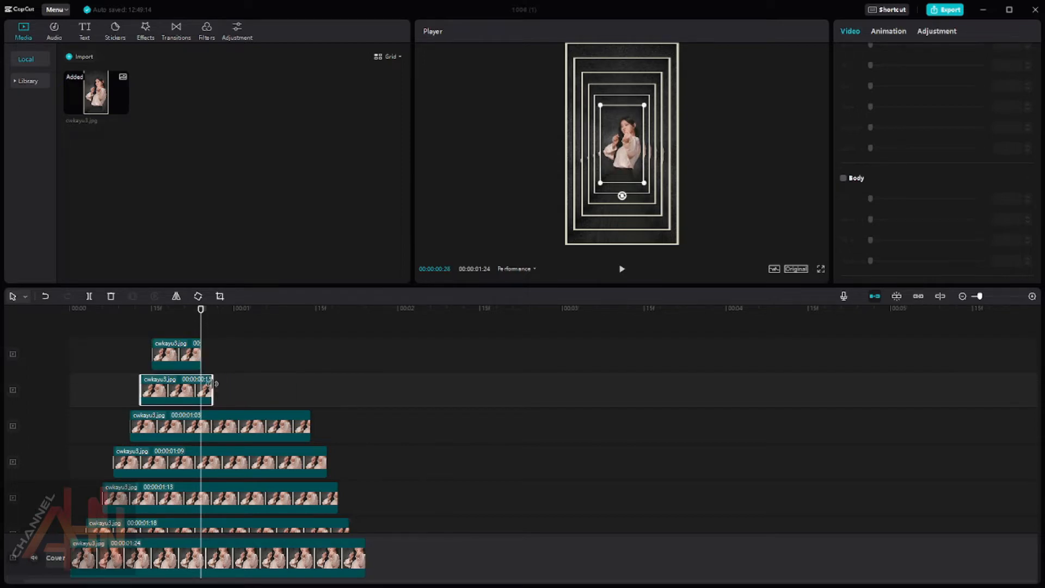
pyautogui.moveTo(310, 426); pyautogui.dragTo(222, 426)
pyautogui.moveTo(326, 462); pyautogui.dragTo(236, 461)
pyautogui.moveTo(337, 492); pyautogui.dragTo(256, 489)
pyautogui.scroll(-2, 294, 510)
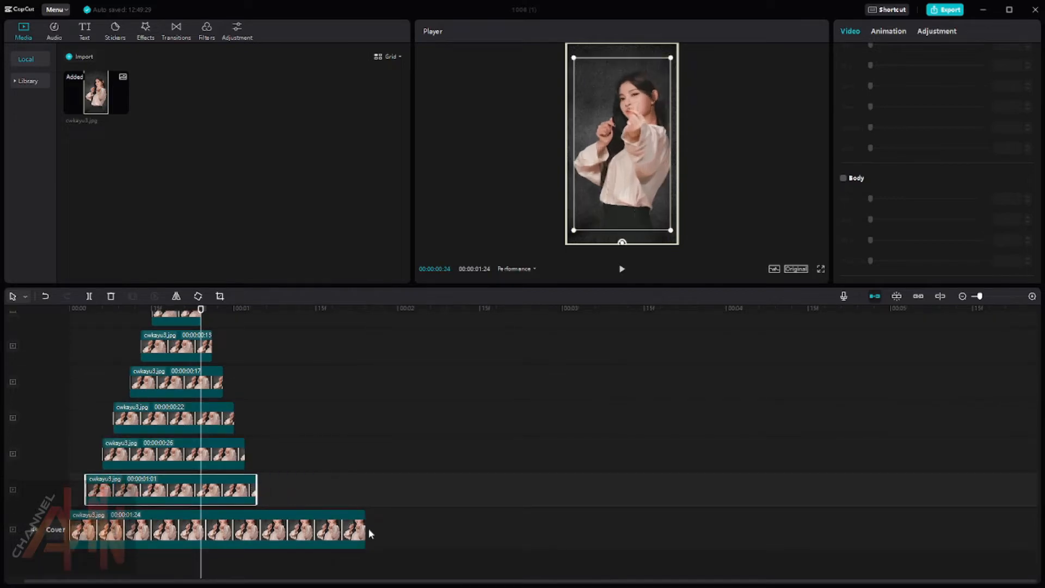
pyautogui.moveTo(365, 531); pyautogui.dragTo(266, 518)
# Step: Play the shortened animation from the start, including in full screen, and return to the editor
pyautogui.moveTo(200, 309); pyautogui.dragTo(51, 333)
pyautogui.click(622, 269)
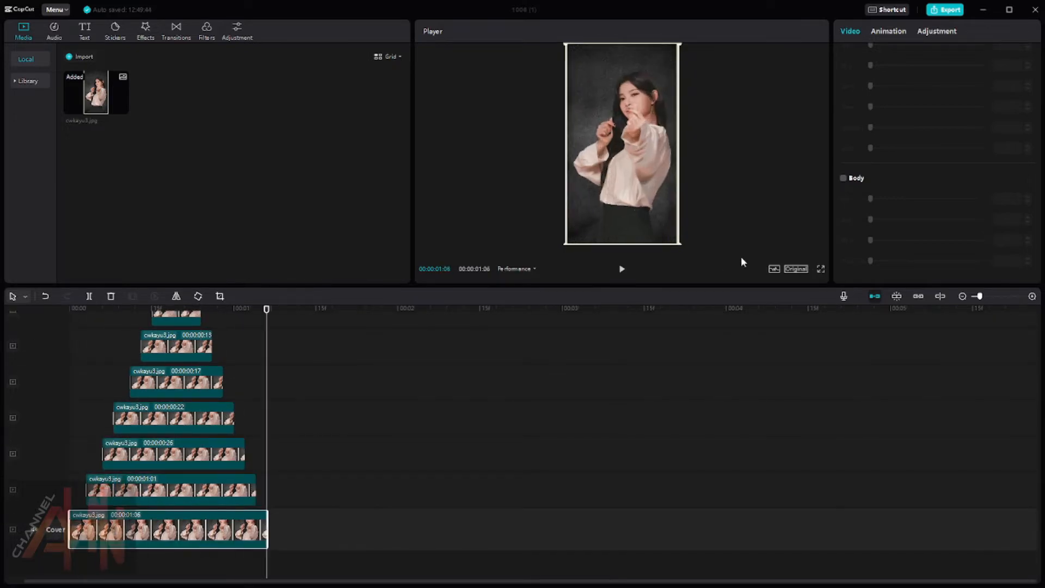
pyautogui.click(821, 271)
pyautogui.click(377, 540)
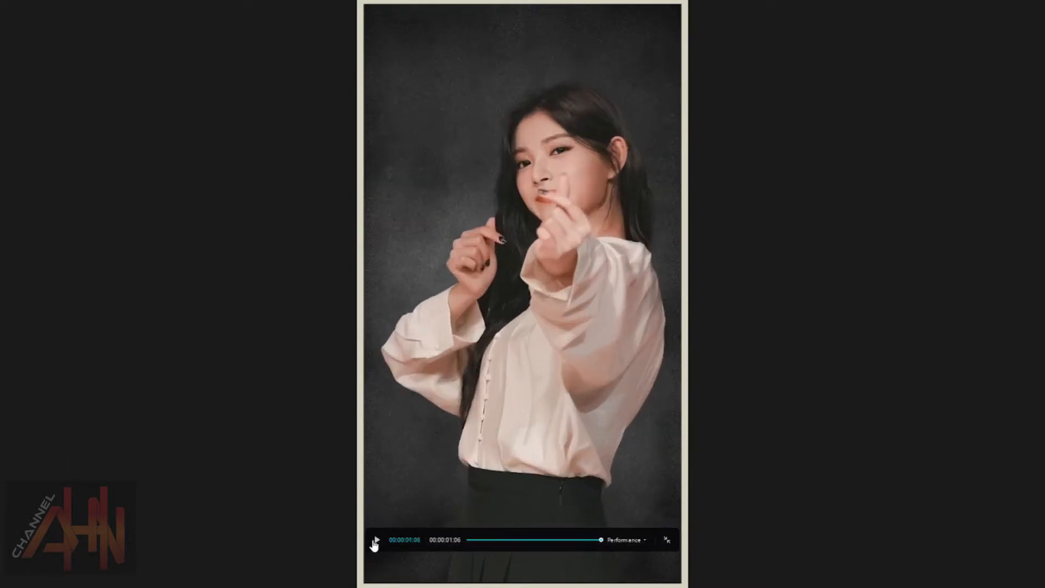
pyautogui.click(376, 541)
pyautogui.click(668, 542)
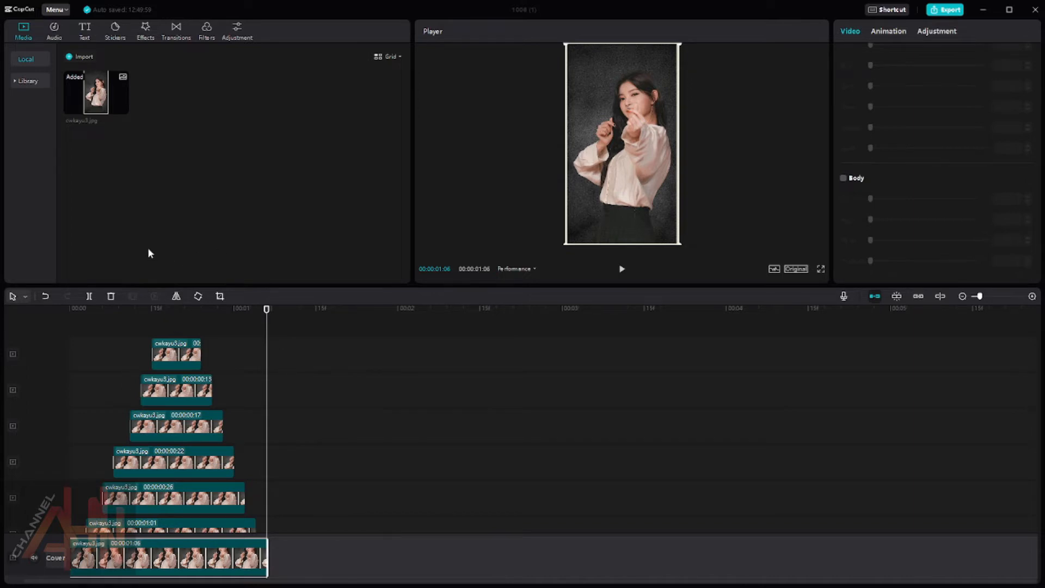
# Step: Add the Throb effect from the Party group on a track above all clips, starting at the timeline's beginning
pyautogui.click(146, 31)
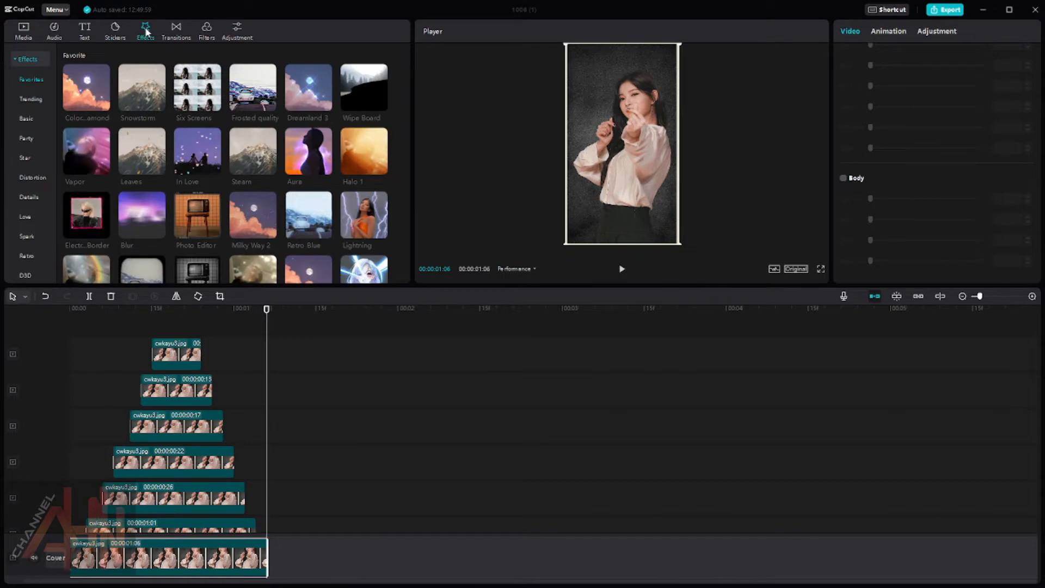
pyautogui.scroll(-5, 140, 108)
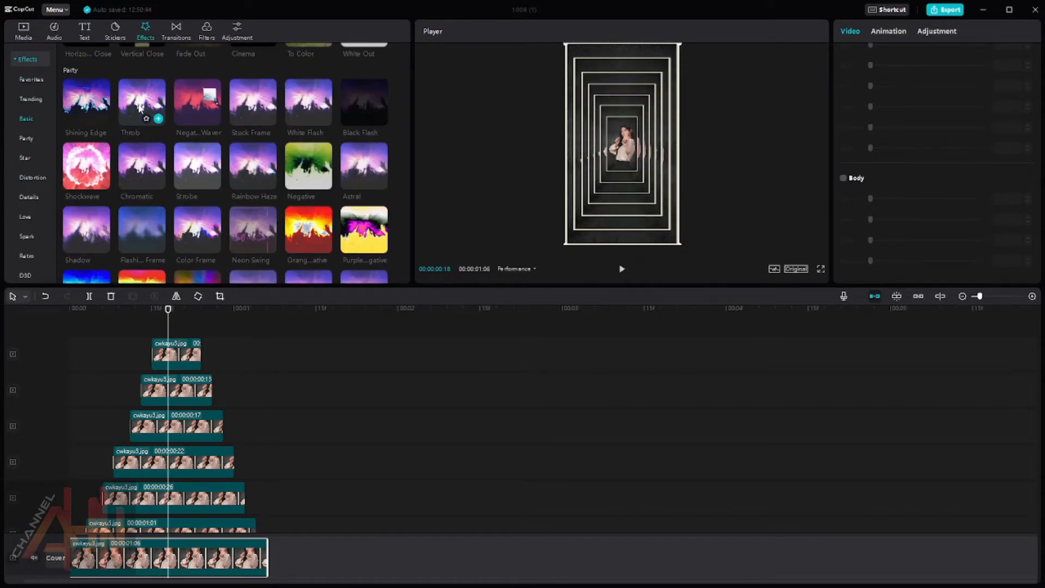
pyautogui.moveTo(140, 107); pyautogui.dragTo(140, 486)
pyautogui.moveTo(109, 537)
pyautogui.mouseDown()
pyautogui.moveTo(99, 560)
pyautogui.moveTo(114, 561)
pyautogui.moveTo(105, 560)
pyautogui.moveTo(119, 340)
pyautogui.moveTo(94, 302)
pyautogui.moveTo(78, 305)
pyautogui.moveTo(70, 330)
pyautogui.mouseUp()
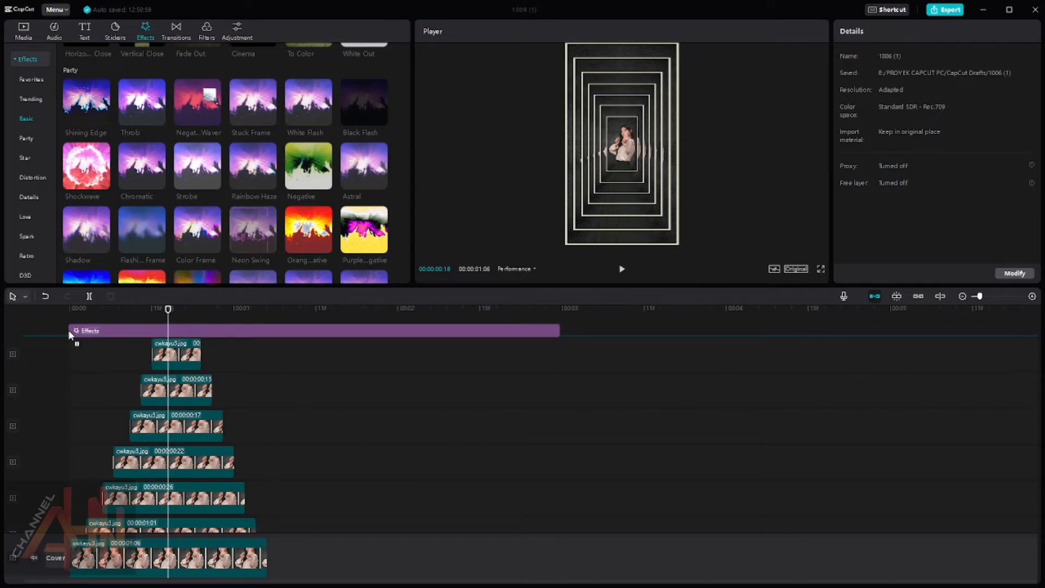
pyautogui.moveTo(68, 330); pyautogui.dragTo(68, 331)
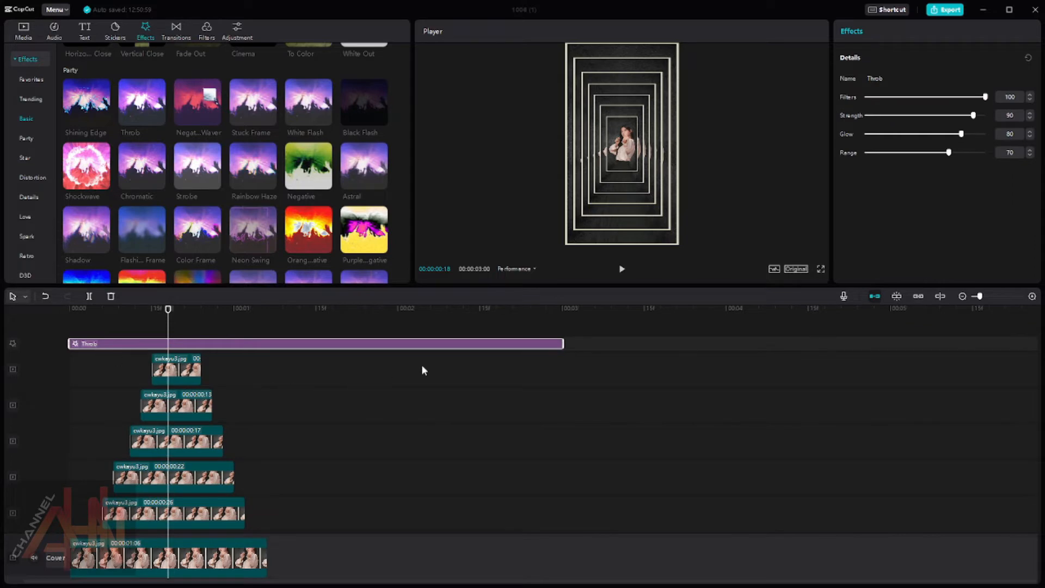
# Step: Shorten the Throb effect to end at 00:00:01:08 and raise its Glow, Range and Strength to 100
pyautogui.moveTo(562, 344); pyautogui.dragTo(276, 366)
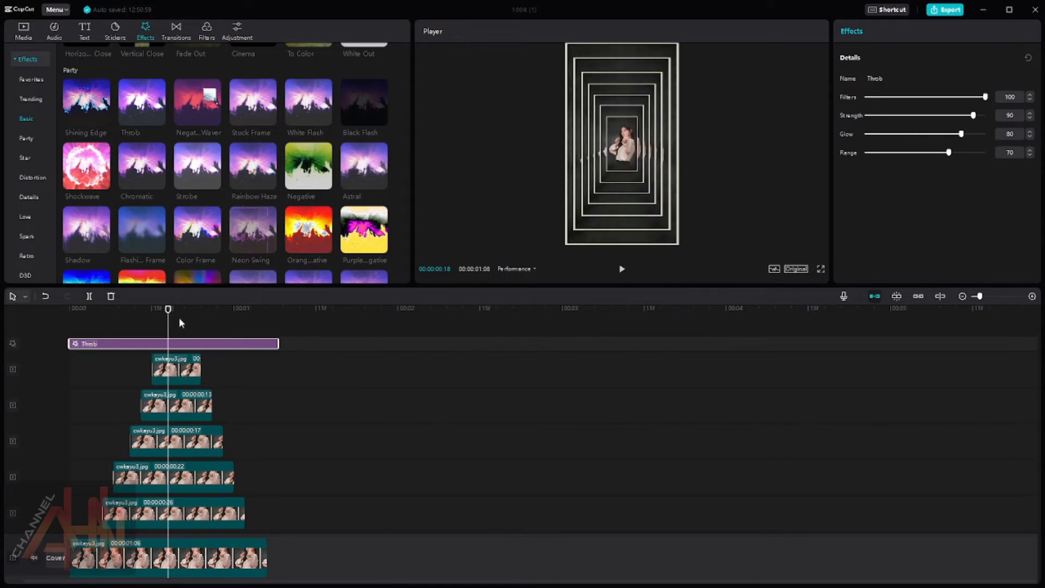
pyautogui.moveTo(169, 312)
pyautogui.mouseDown()
pyautogui.moveTo(58, 319)
pyautogui.moveTo(177, 314)
pyautogui.moveTo(58, 309)
pyautogui.moveTo(165, 316)
pyautogui.moveTo(142, 318)
pyautogui.moveTo(153, 319)
pyautogui.mouseUp()
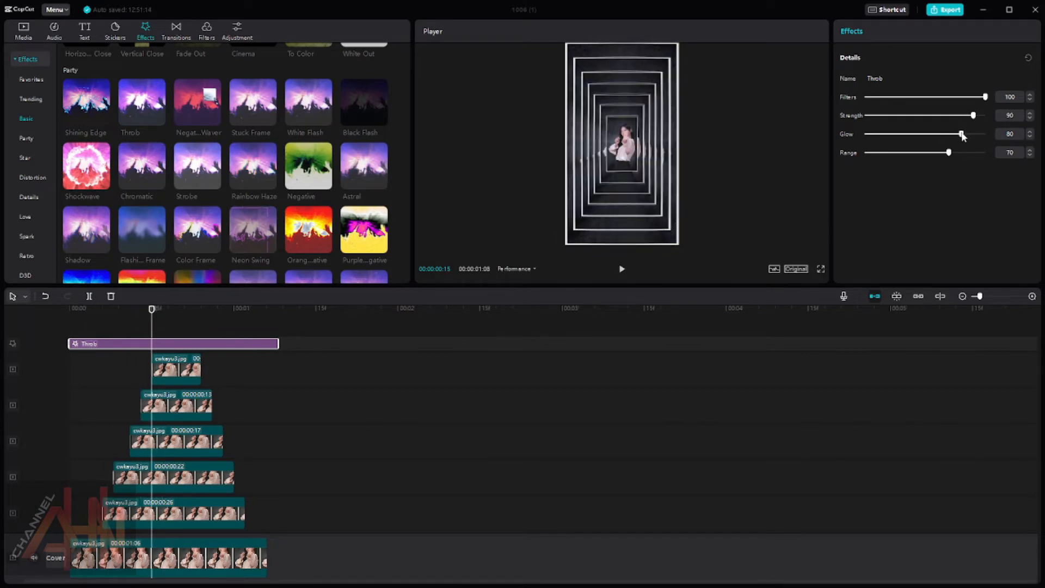
pyautogui.moveTo(985, 132); pyautogui.dragTo(986, 158)
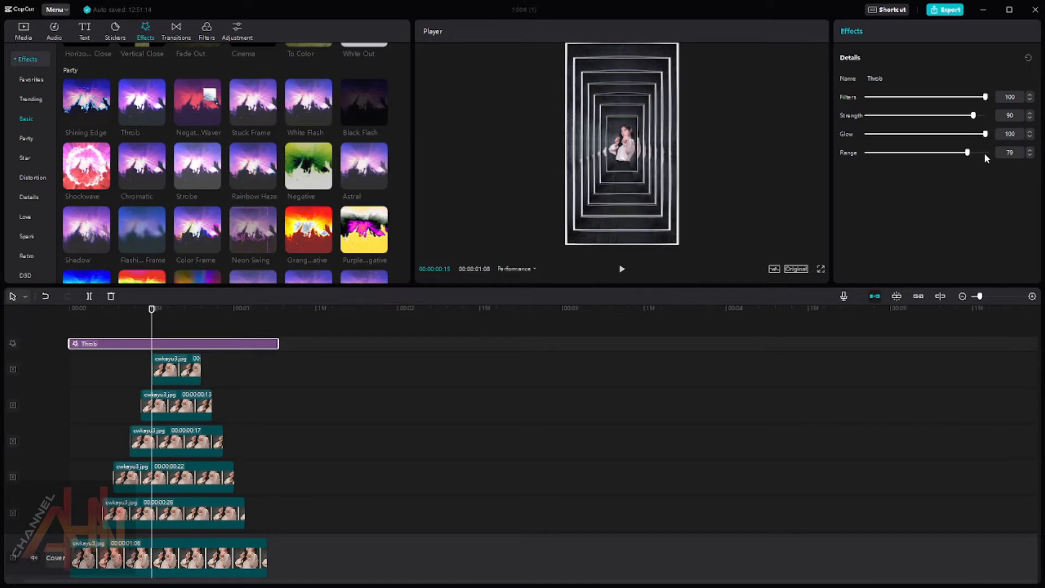
pyautogui.moveTo(973, 116); pyautogui.dragTo(987, 116)
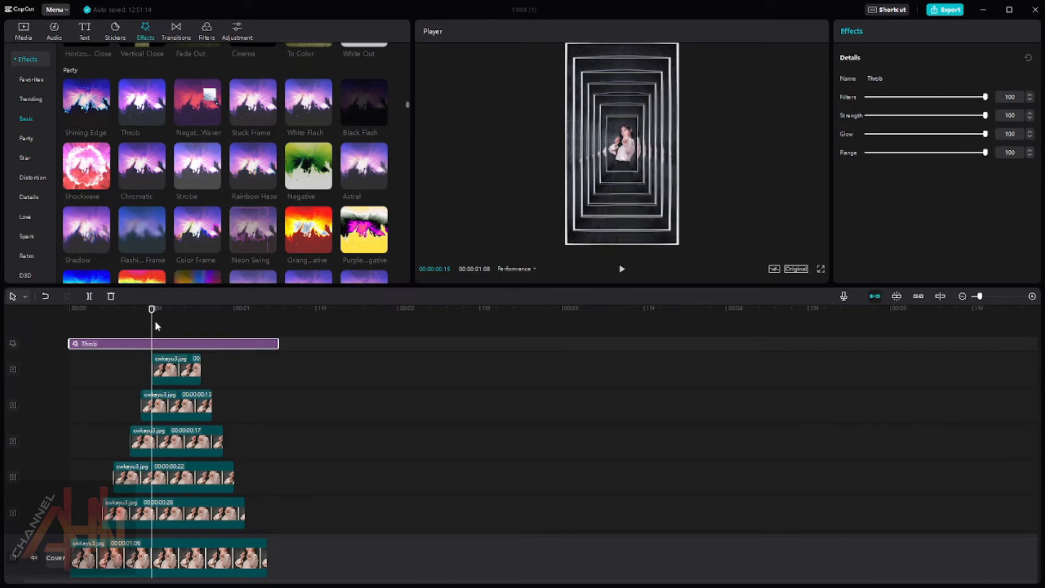
# Step: Fine-tune the Throb effect on a frame near the start, setting Range to 70 with Filters, Strength and Glow at 100
pyautogui.moveTo(152, 311); pyautogui.dragTo(120, 319)
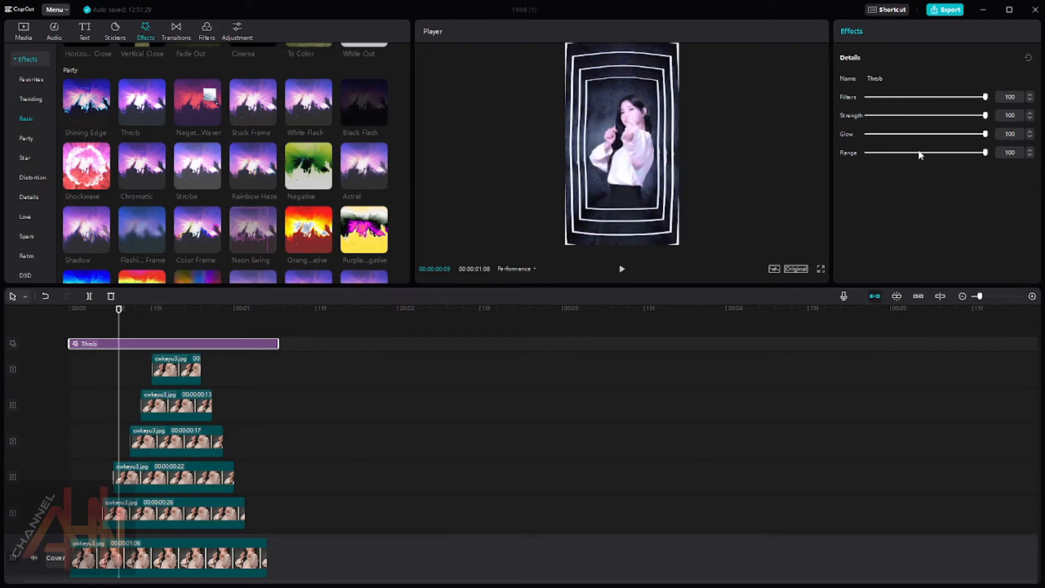
pyautogui.moveTo(985, 152); pyautogui.dragTo(922, 148)
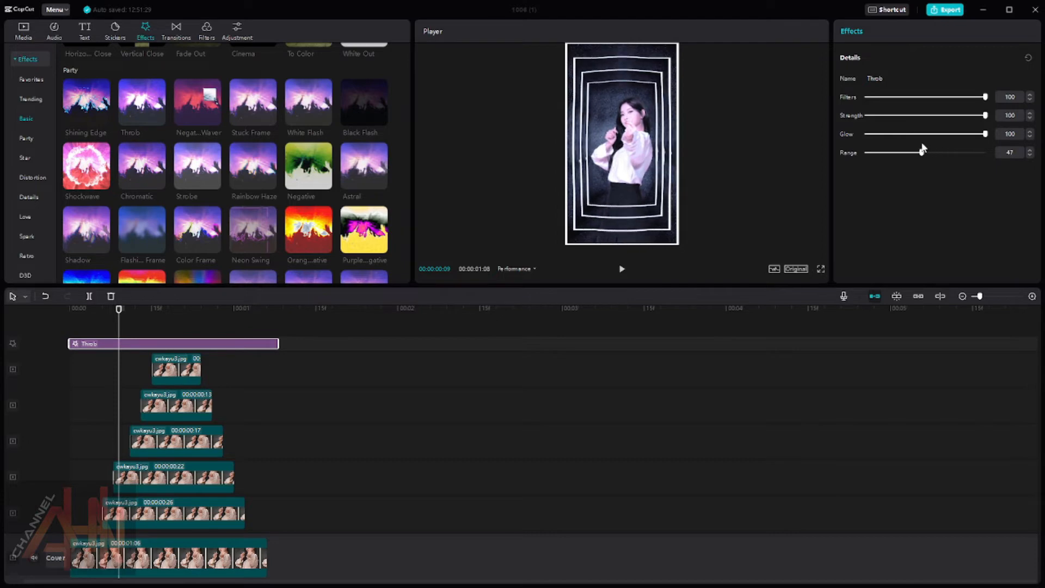
pyautogui.moveTo(927, 147); pyautogui.dragTo(972, 130)
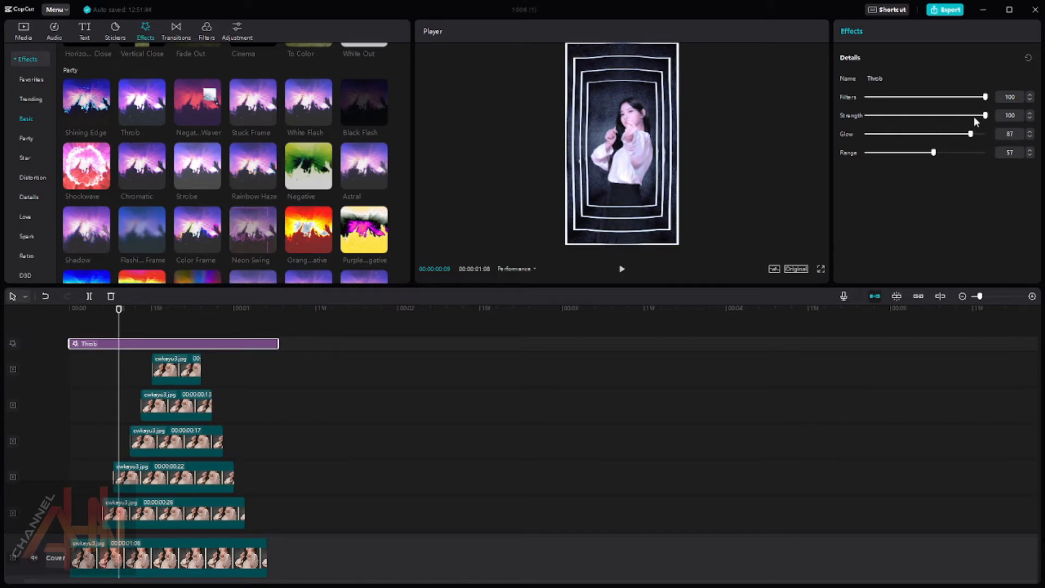
pyautogui.moveTo(985, 116)
pyautogui.mouseDown()
pyautogui.moveTo(882, 115)
pyautogui.moveTo(929, 127)
pyautogui.moveTo(976, 116)
pyautogui.moveTo(821, 105)
pyautogui.moveTo(978, 115)
pyautogui.mouseUp()
pyautogui.moveTo(985, 97)
pyautogui.mouseDown()
pyautogui.moveTo(883, 96)
pyautogui.moveTo(986, 97)
pyautogui.mouseUp()
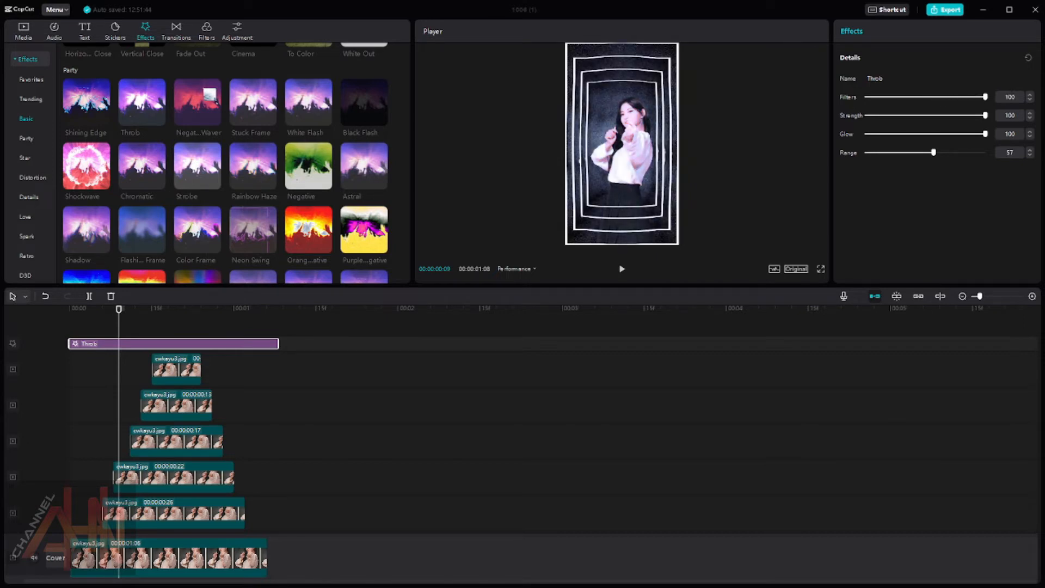
pyautogui.moveTo(934, 153)
pyautogui.mouseDown()
pyautogui.moveTo(951, 152)
pyautogui.moveTo(905, 151)
pyautogui.moveTo(965, 135)
pyautogui.moveTo(951, 163)
pyautogui.mouseUp()
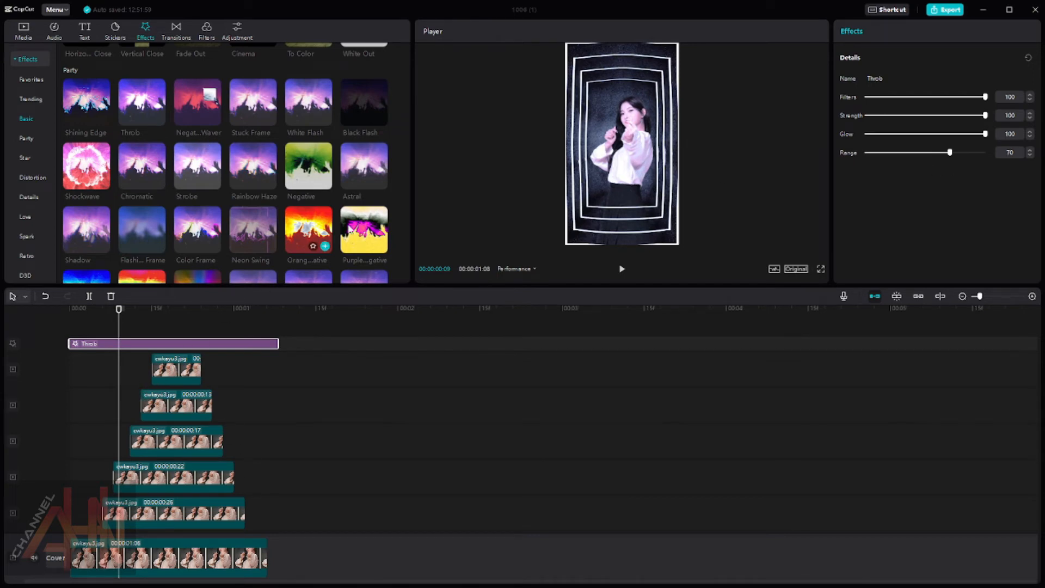
# Step: Add the Astral effect from the Party group above Throb at the timeline's beginning and trim it to end at 00:00:01:08
pyautogui.moveTo(371, 166)
pyautogui.moveTo(369, 166); pyautogui.dragTo(68, 324)
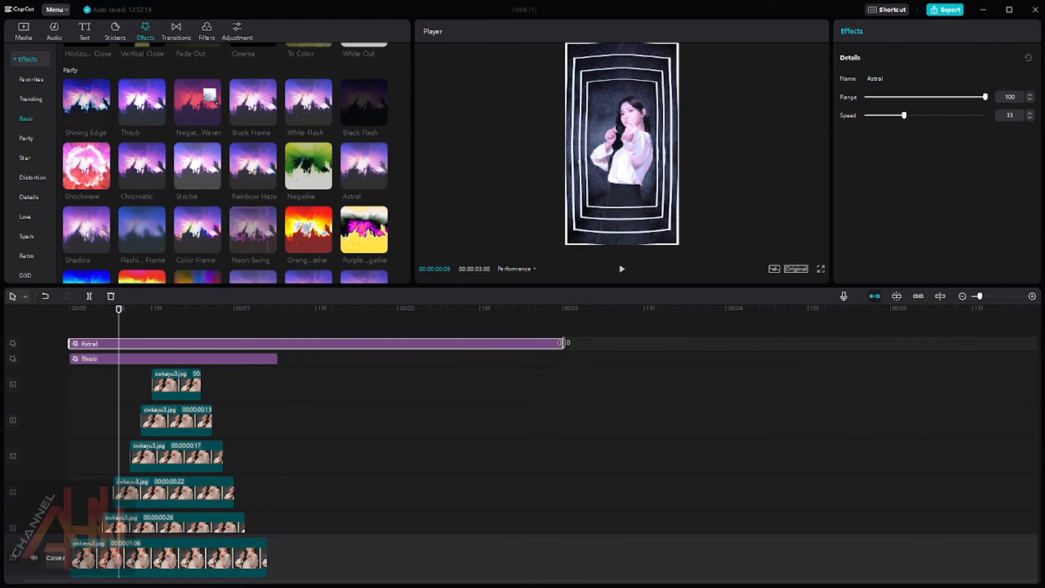
pyautogui.moveTo(564, 342); pyautogui.dragTo(272, 325)
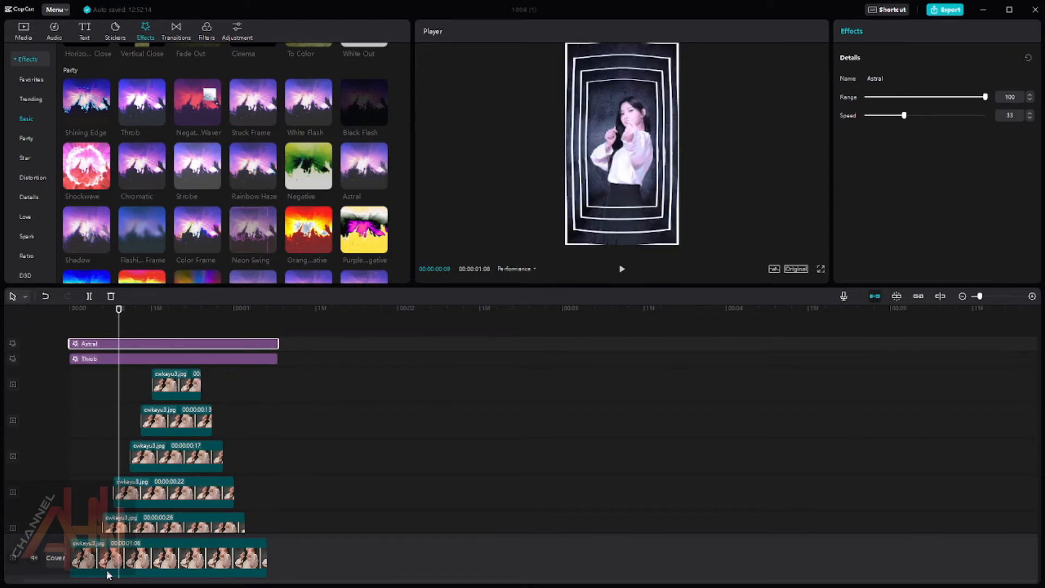
# Step: Set the Astral effect's Range to 23 and Speed to 24
pyautogui.click(115, 325)
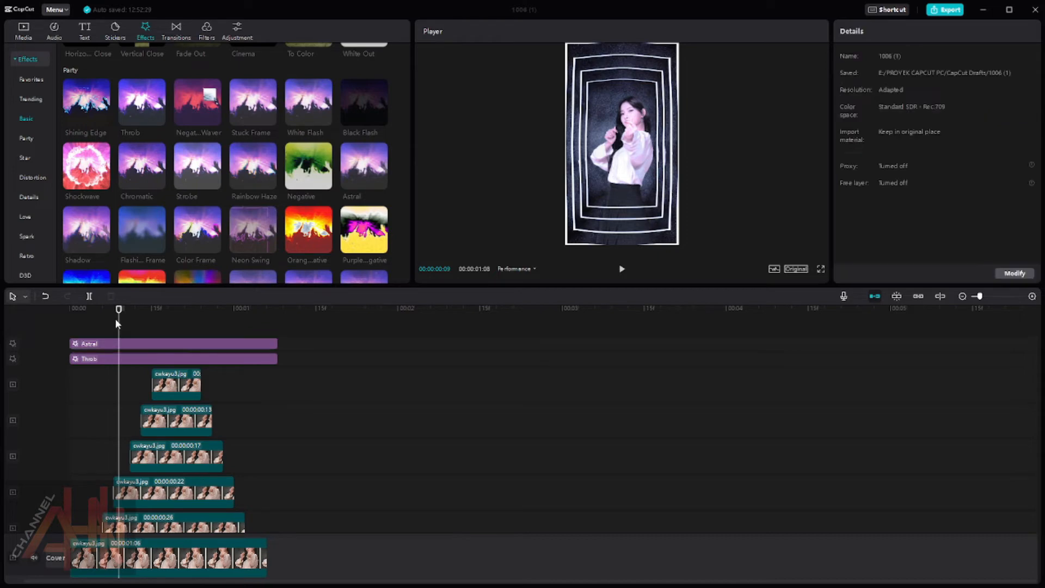
pyautogui.moveTo(120, 310)
pyautogui.mouseDown()
pyautogui.moveTo(75, 311)
pyautogui.moveTo(164, 318)
pyautogui.moveTo(121, 327)
pyautogui.mouseUp()
pyautogui.click(147, 344)
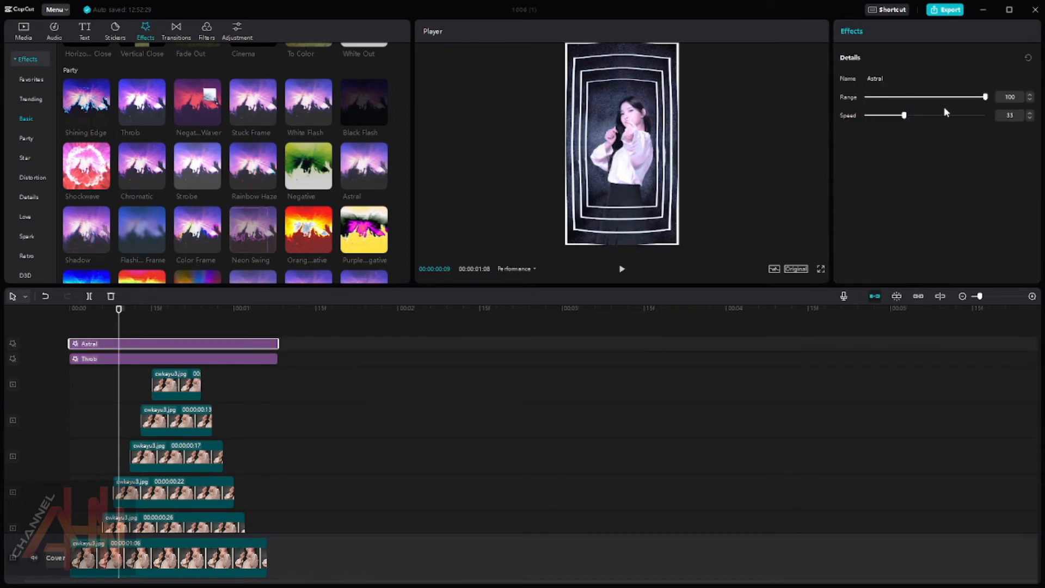
pyautogui.moveTo(984, 103); pyautogui.dragTo(908, 98)
pyautogui.moveTo(118, 307); pyautogui.dragTo(117, 339)
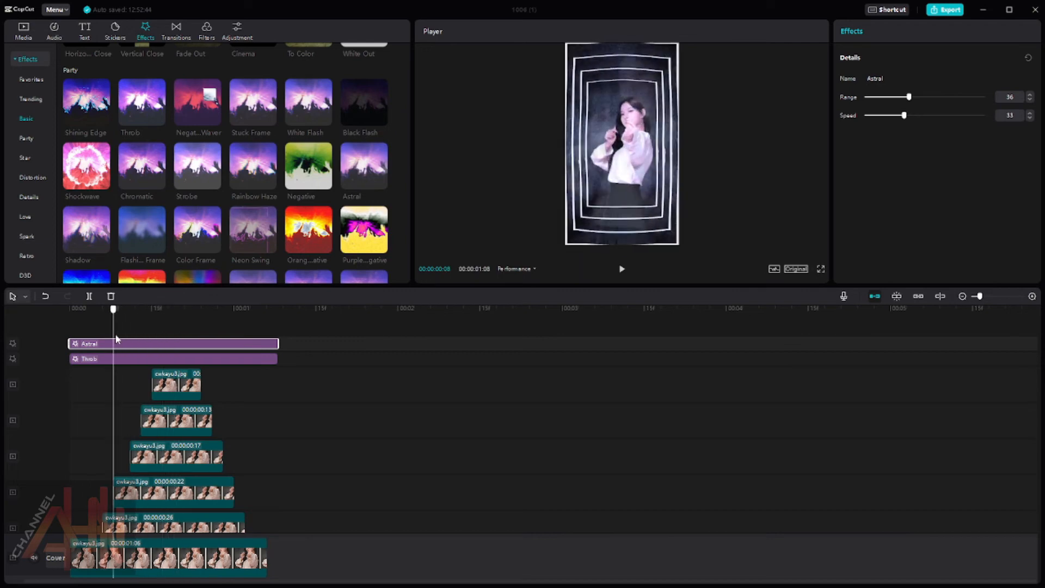
pyautogui.moveTo(907, 116)
pyautogui.mouseDown()
pyautogui.moveTo(928, 115)
pyautogui.moveTo(885, 116)
pyautogui.moveTo(982, 97)
pyautogui.moveTo(887, 96)
pyautogui.moveTo(969, 119)
pyautogui.moveTo(877, 128)
pyautogui.moveTo(897, 127)
pyautogui.mouseUp()
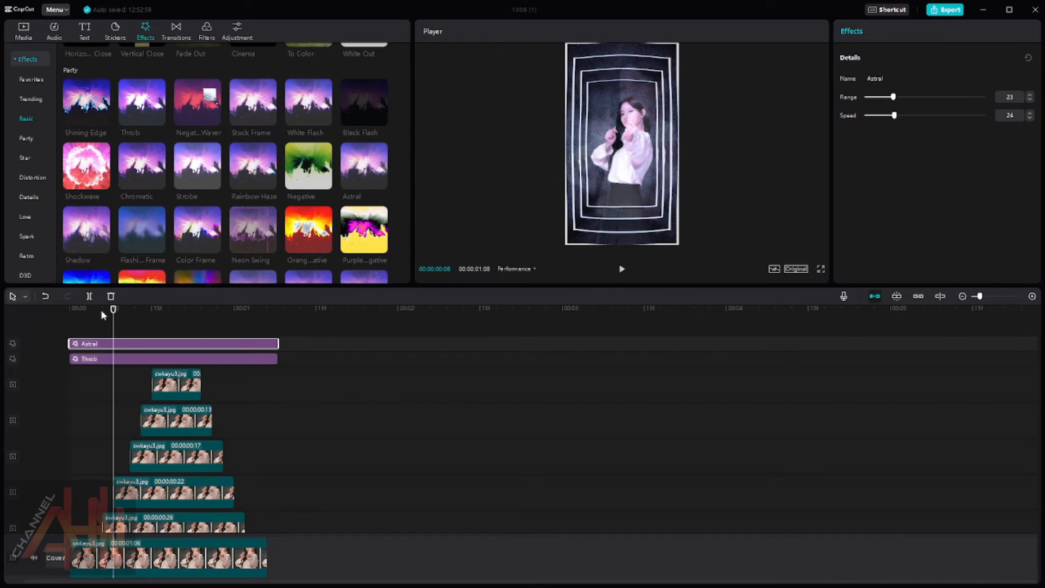
# Step: Play the animation with both effects in full screen several times and return to the editor
pyautogui.click(622, 270)
pyautogui.click(821, 269)
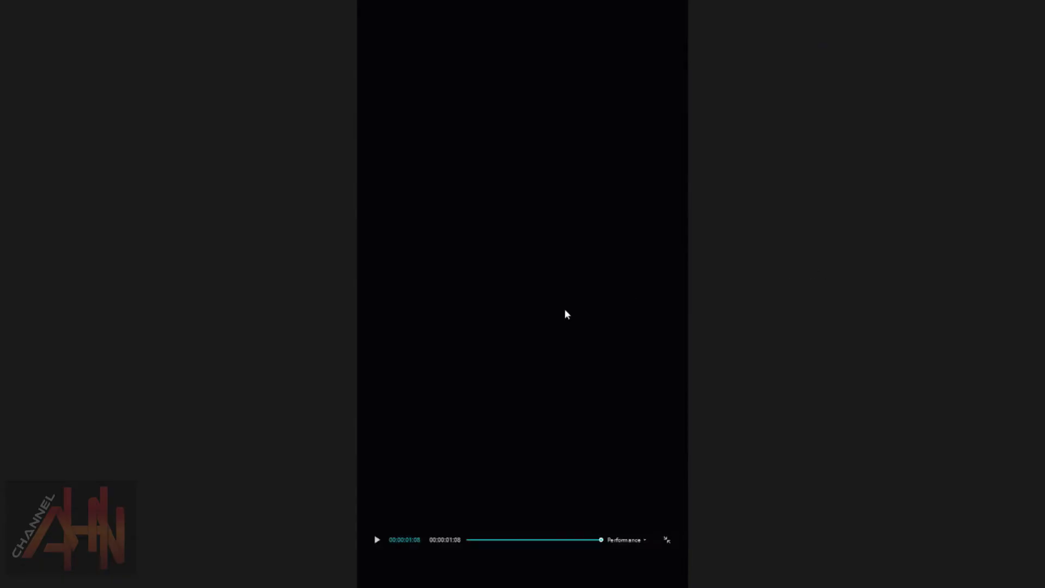
pyautogui.click(377, 540)
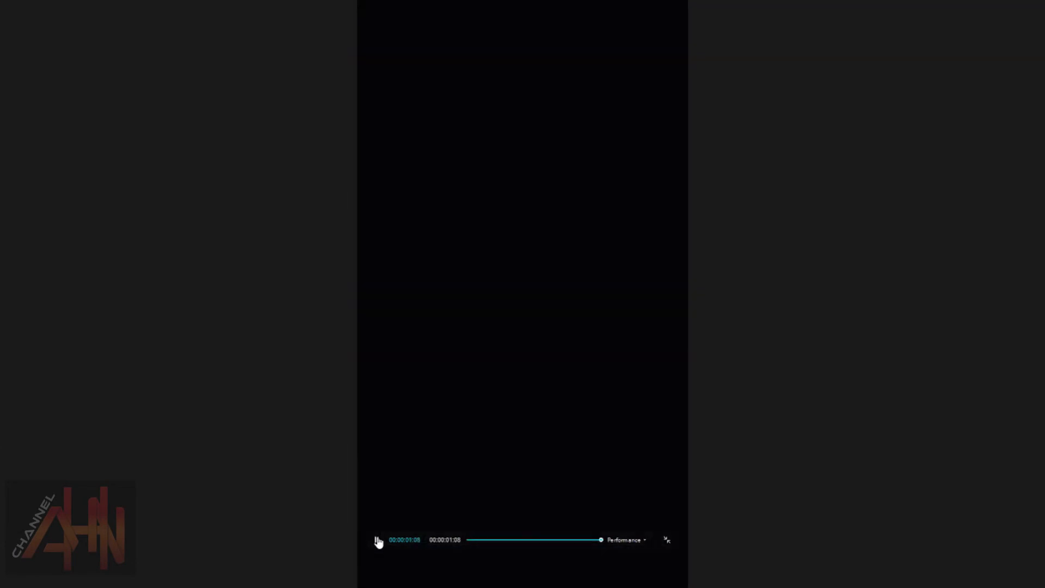
pyautogui.click(377, 541)
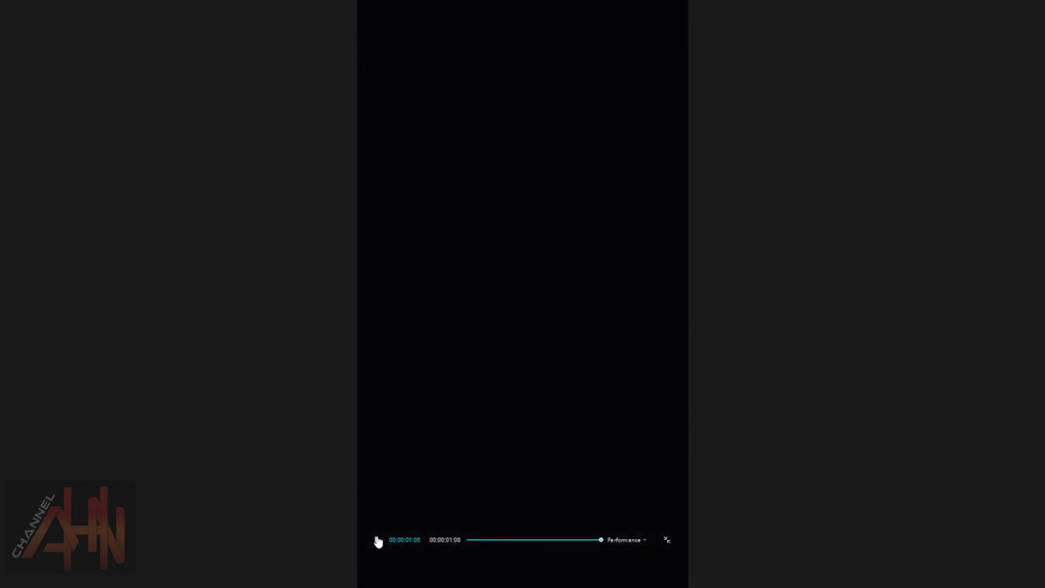
pyautogui.click(377, 540)
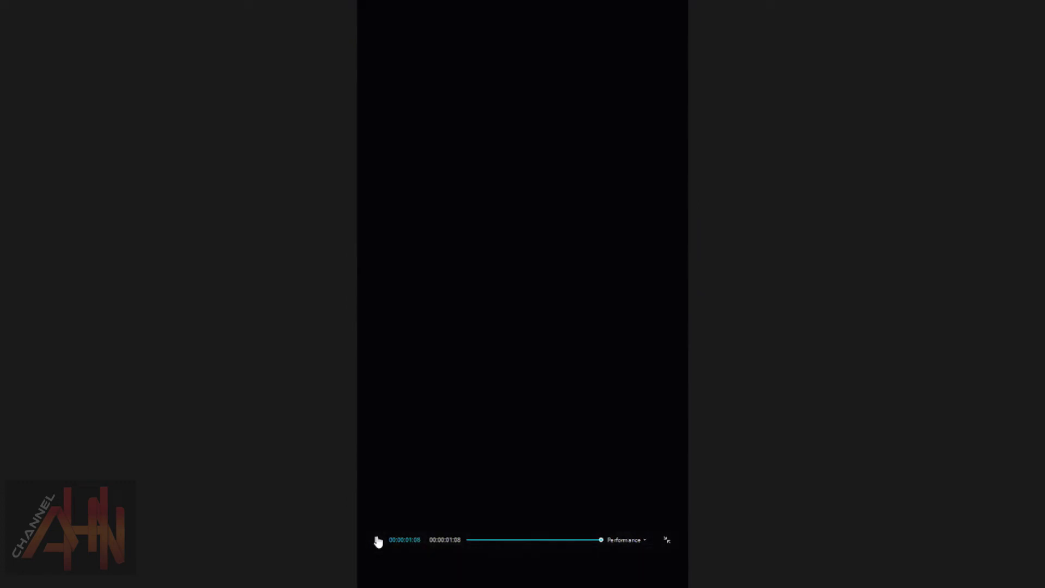
pyautogui.click(378, 540)
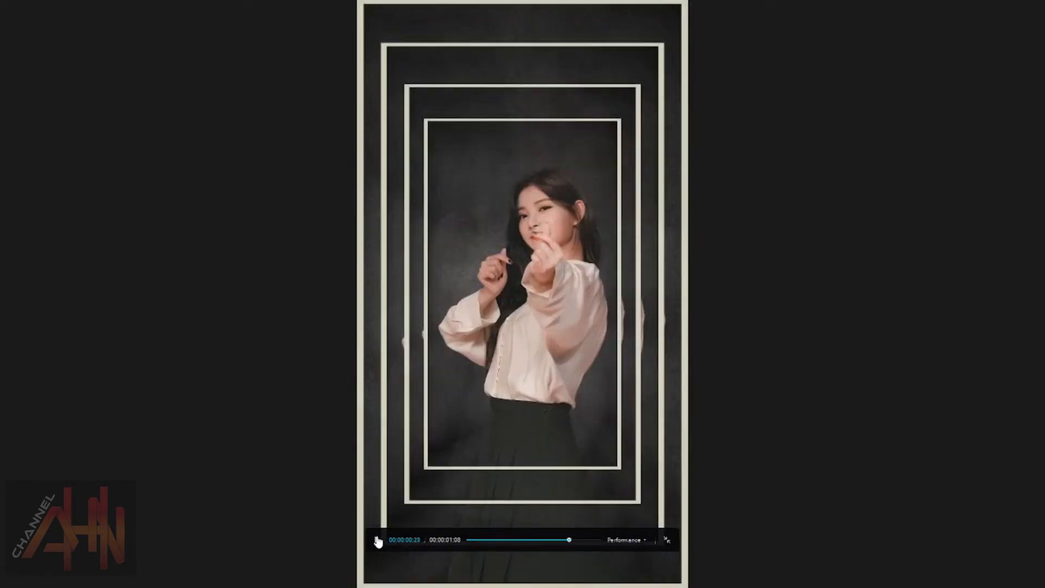
pyautogui.click(667, 540)
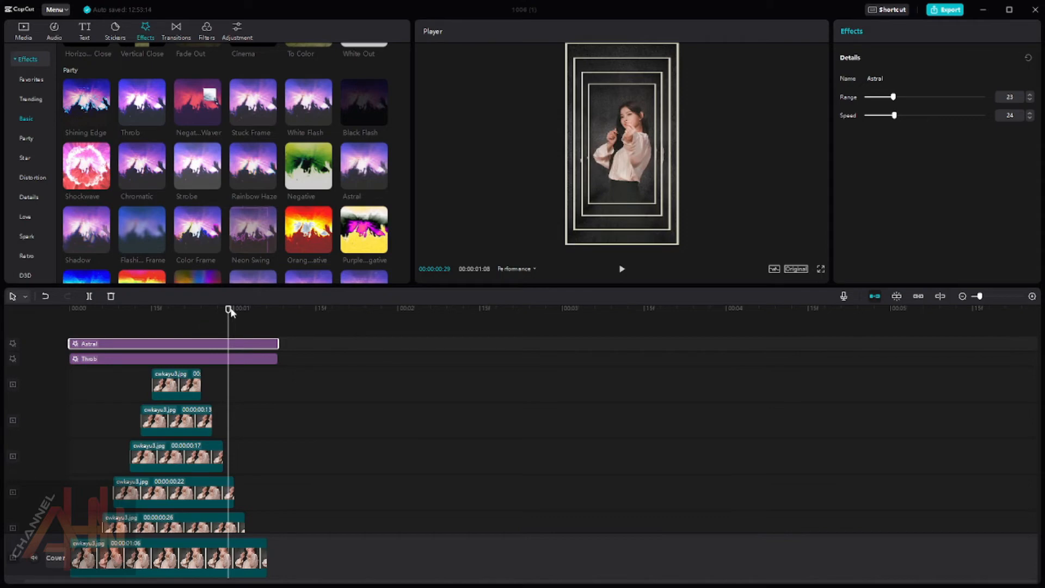
# Step: Readjust the Astral effect to Range 15 and Speed 34 while checking different frames of the animation
pyautogui.moveTo(230, 310); pyautogui.dragTo(220, 311)
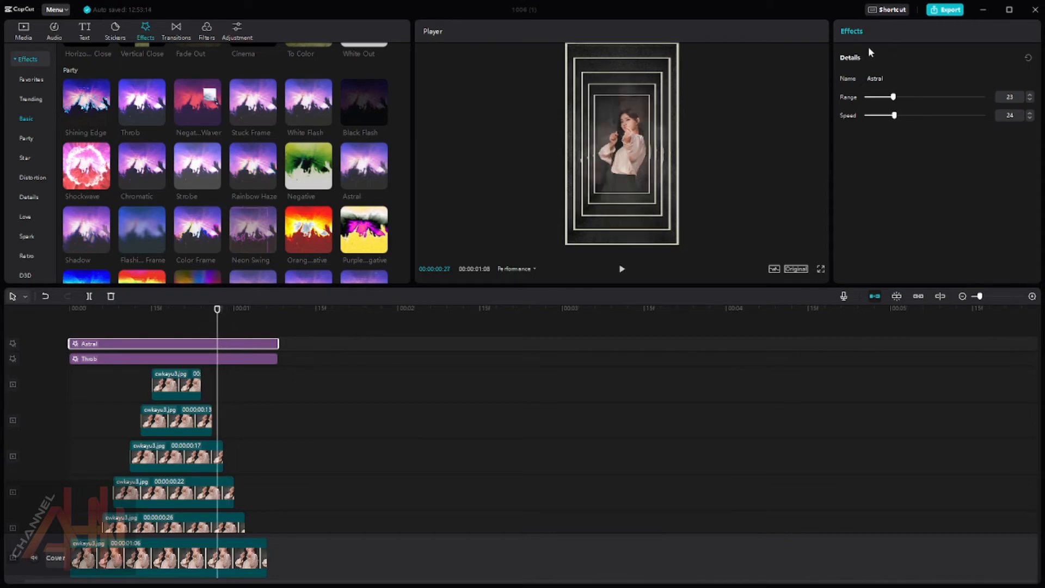
pyautogui.moveTo(894, 97); pyautogui.dragTo(908, 97)
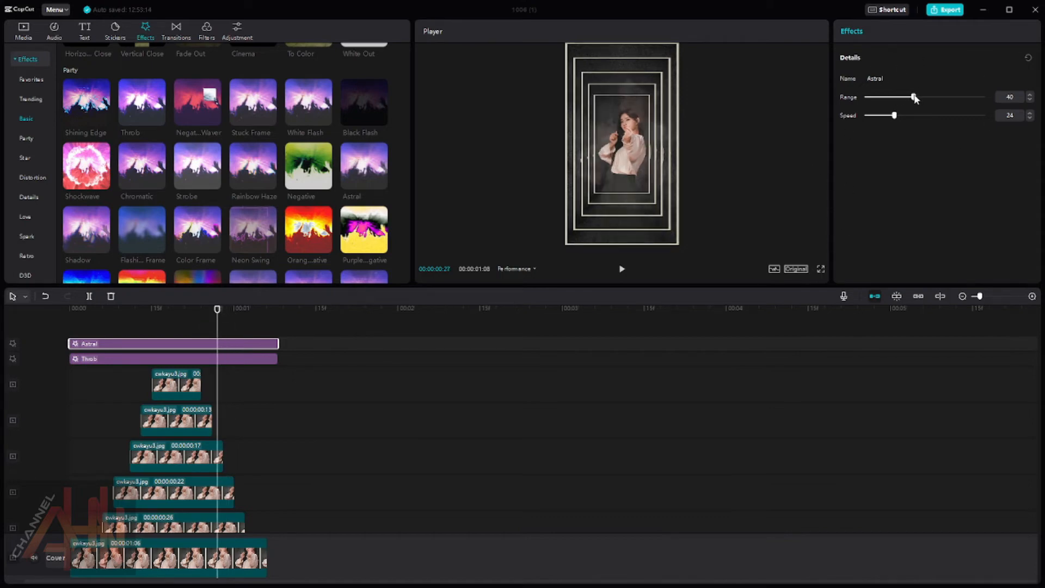
pyautogui.moveTo(218, 311); pyautogui.dragTo(182, 311)
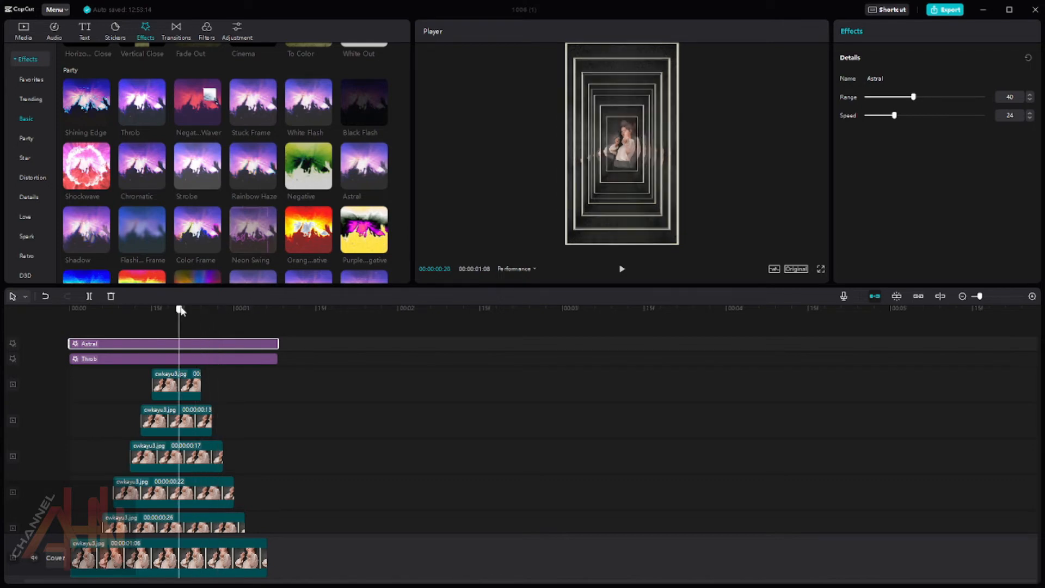
pyautogui.moveTo(914, 98); pyautogui.dragTo(882, 97)
pyautogui.moveTo(894, 115); pyautogui.dragTo(907, 114)
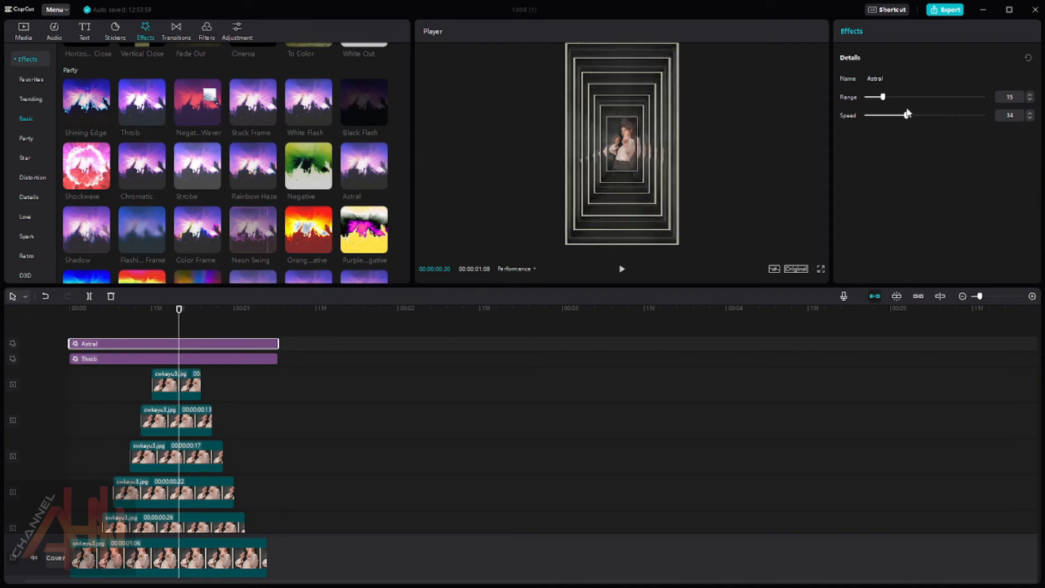
pyautogui.moveTo(179, 311); pyautogui.dragTo(154, 319)
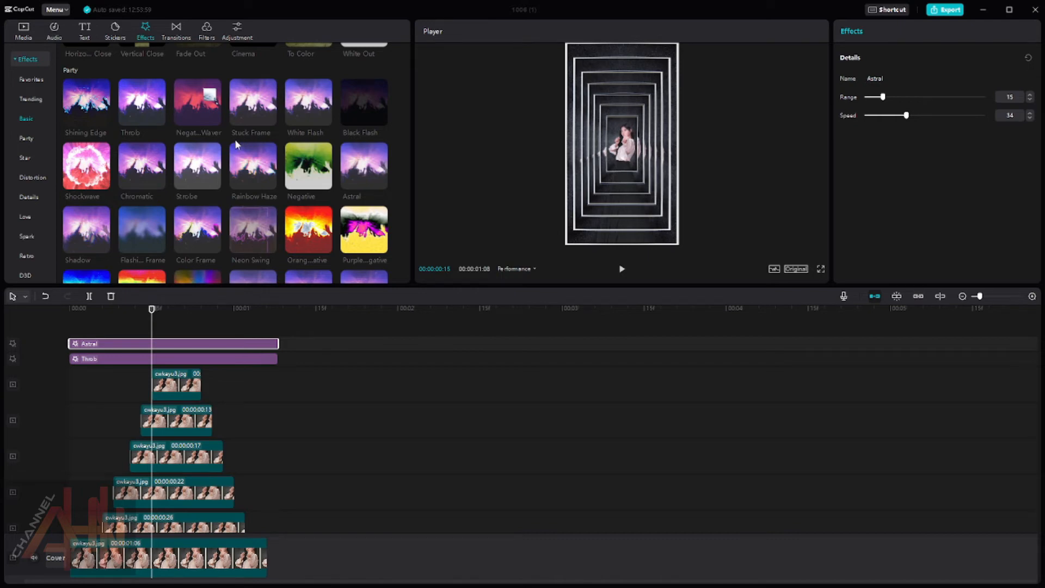
# Step: Add the Club Mood effect from the Party group above Astral at the timeline's beginning and trim it to end at 00:00:01:08
pyautogui.scroll(-5, 169, 188)
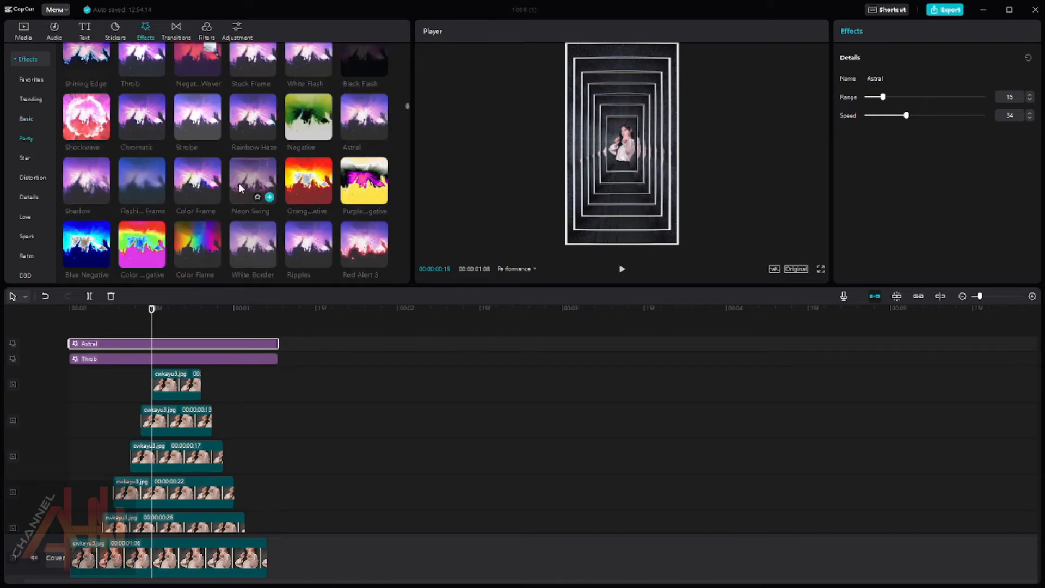
pyautogui.moveTo(84, 105)
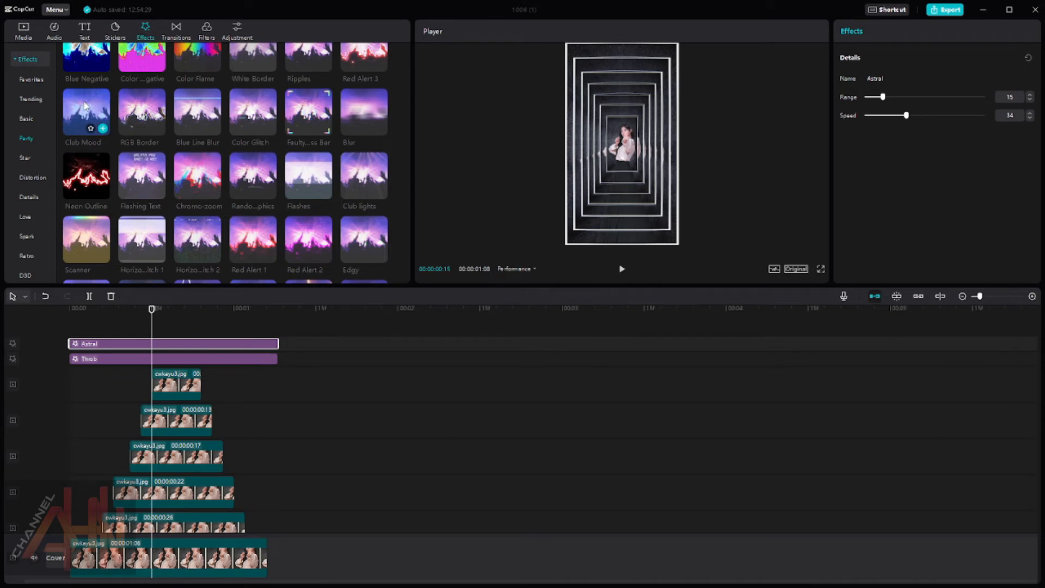
pyautogui.moveTo(85, 106); pyautogui.dragTo(71, 330)
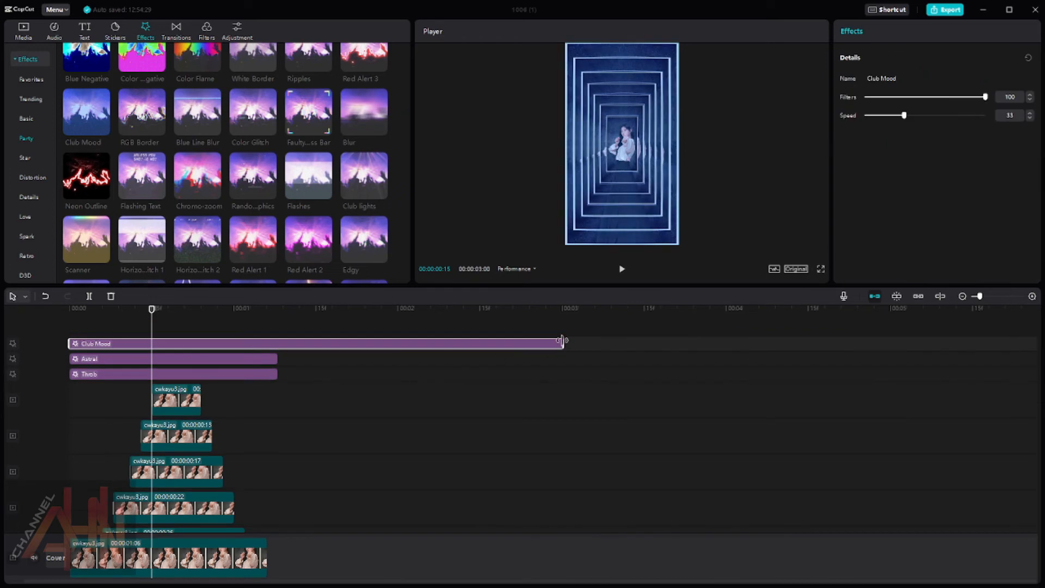
pyautogui.moveTo(563, 344); pyautogui.dragTo(278, 366)
# Step: Set the Club Mood effect's Speed to 100 and Filters to 41, checking frames in the middle of the animation
pyautogui.moveTo(153, 313); pyautogui.dragTo(129, 313)
pyautogui.moveTo(905, 116); pyautogui.dragTo(974, 99)
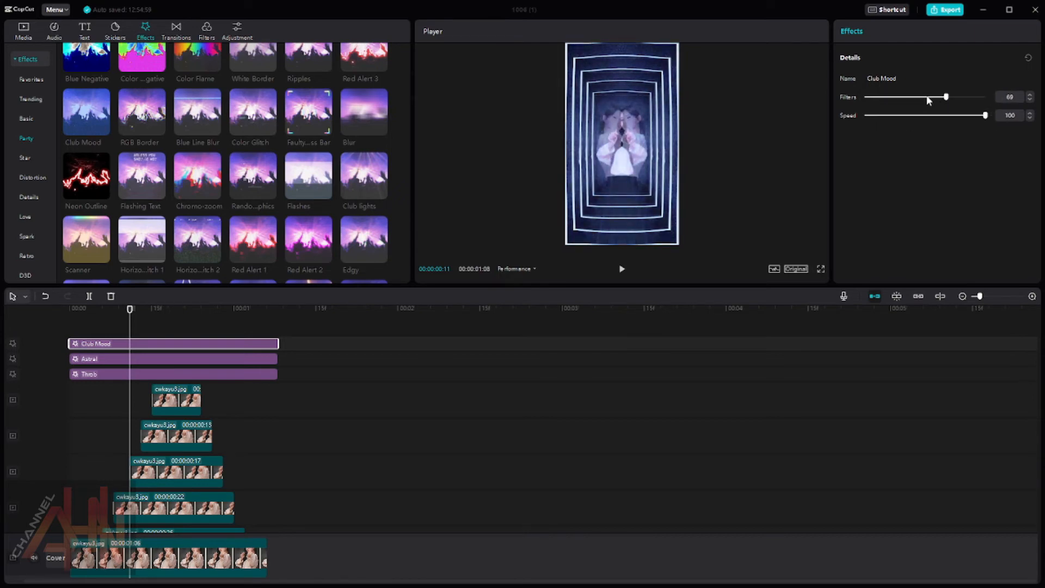
pyautogui.moveTo(131, 314); pyautogui.dragTo(157, 315)
# Step: Play the animation with all three effects in full screen and return to the editor
pyautogui.click(820, 269)
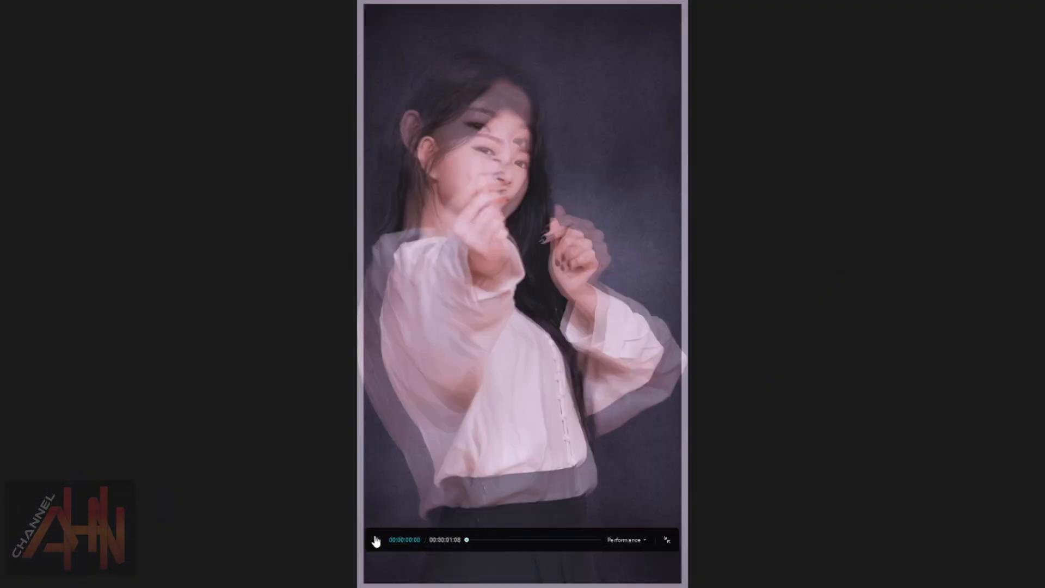
pyautogui.click(377, 539)
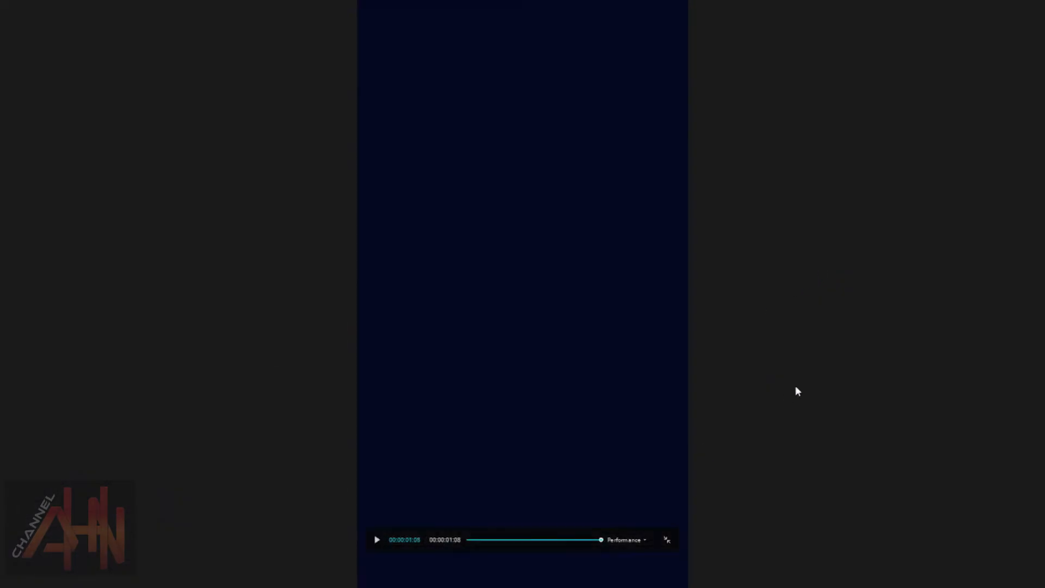
pyautogui.click(380, 544)
pyautogui.click(668, 540)
# Step: Duplicate the base image clip and place the copy directly behind the original on the main track
pyautogui.scroll(-1, 414, 408)
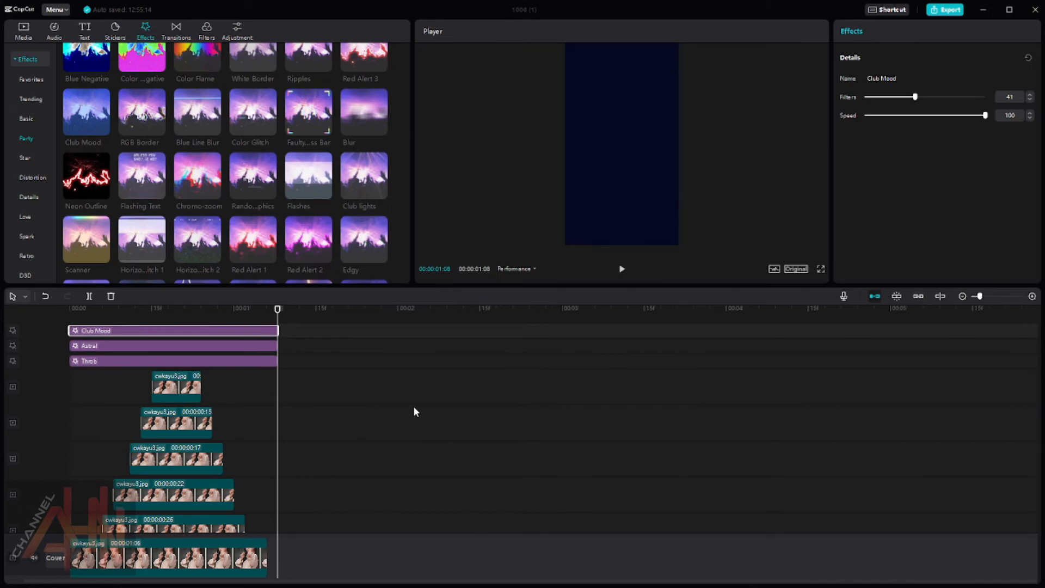
pyautogui.click(388, 428)
pyautogui.scroll(-5, 388, 428)
pyautogui.rightClick(252, 530)
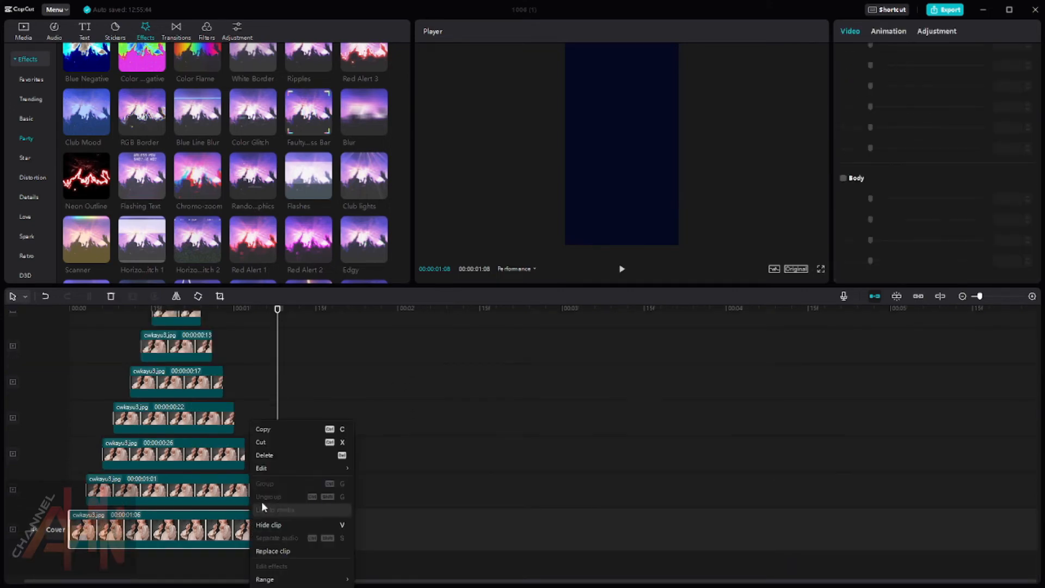
pyautogui.click(265, 430)
pyautogui.rightClick(287, 527)
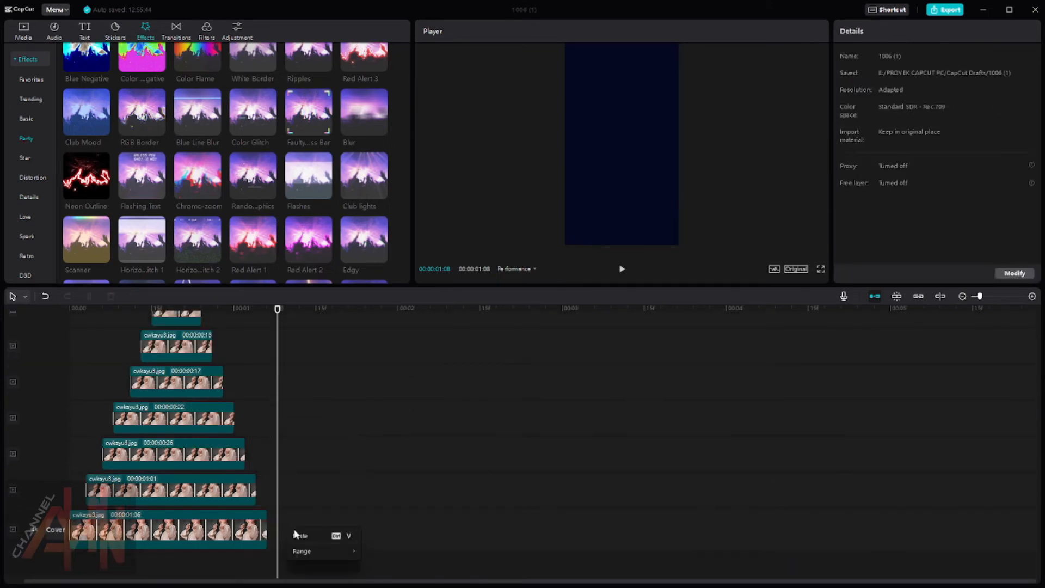
pyautogui.click(299, 534)
pyautogui.moveTo(313, 501); pyautogui.dragTo(304, 537)
# Step: Duplicate the 00:00:01:01 and 00:00:00:26 clips on their own tracks, starting the copies at 00:00:01:08 and 00:00:01:10
pyautogui.rightClick(241, 495)
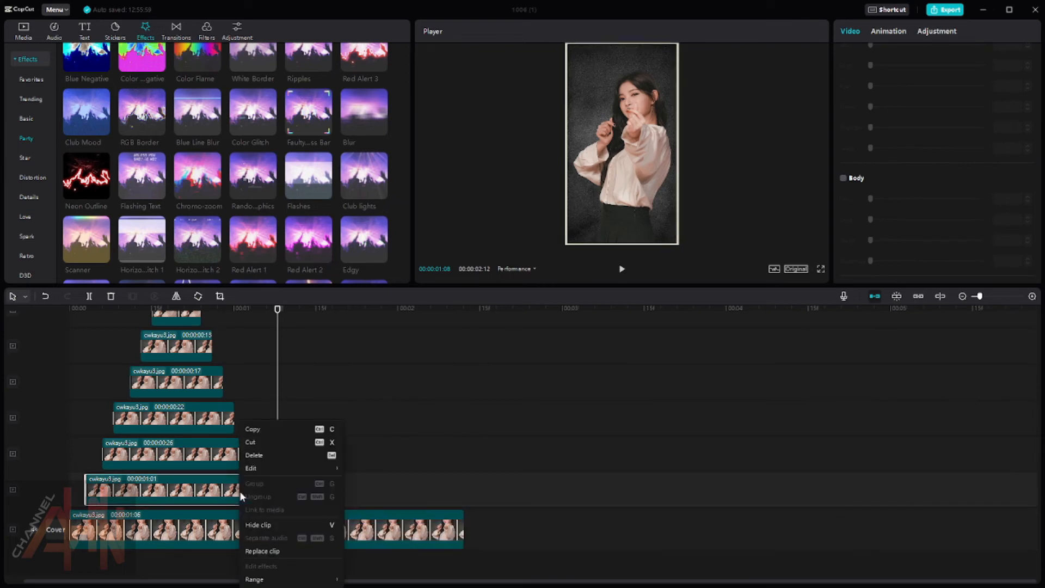
pyautogui.click(248, 433)
pyautogui.rightClick(283, 489)
pyautogui.click(296, 496)
pyautogui.rightClick(238, 458)
pyautogui.click(250, 433)
pyautogui.moveTo(283, 309); pyautogui.dragTo(288, 310)
pyautogui.rightClick(304, 458)
pyautogui.click(316, 465)
pyautogui.moveTo(300, 459); pyautogui.dragTo(300, 459)
# Step: Duplicate the 00:00:00:22 and 00:00:00:17 clips on their own tracks, continuing the stagger with the shorter copy starting at 00:00:01:15
pyautogui.rightClick(211, 425)
pyautogui.click(224, 432)
pyautogui.click(305, 417)
pyautogui.press('Left')
pyautogui.rightClick(304, 417)
pyautogui.click(313, 426)
pyautogui.rightClick(212, 384)
pyautogui.click(224, 391)
pyautogui.click(314, 384)
pyautogui.rightClick(322, 386)
pyautogui.click(335, 392)
# Step: Duplicate the 00:00:00:13 clip and the shortest clip on their own tracks, completing the second staggered pyramid
pyautogui.rightClick(188, 350)
pyautogui.click(200, 357)
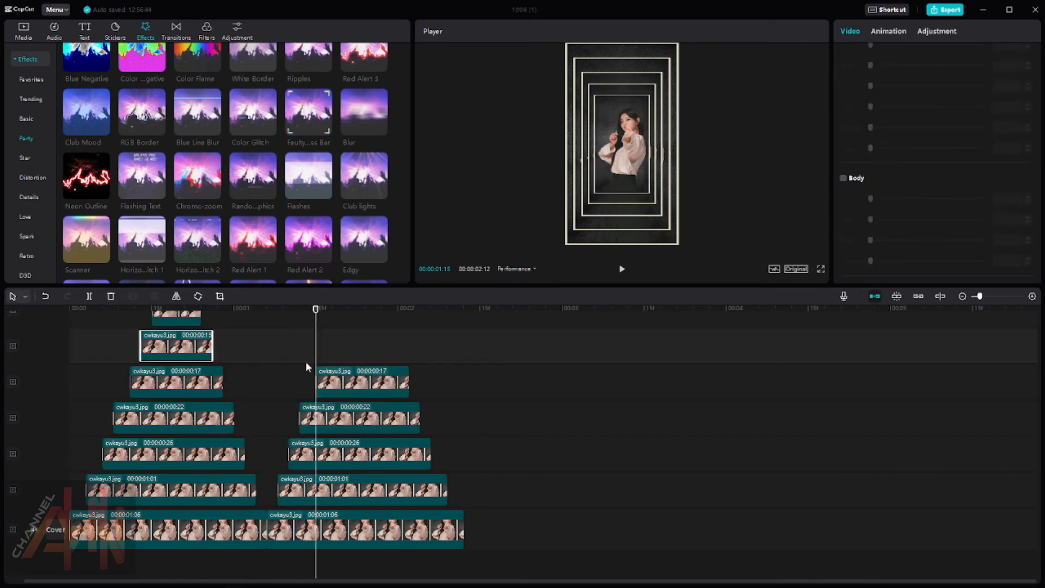
pyautogui.click(327, 353)
pyautogui.rightClick(339, 354)
pyautogui.click(353, 360)
pyautogui.scroll(1, 337, 361)
pyautogui.rightClick(165, 335)
pyautogui.click(342, 342)
pyautogui.rightClick(343, 344)
pyautogui.click(356, 351)
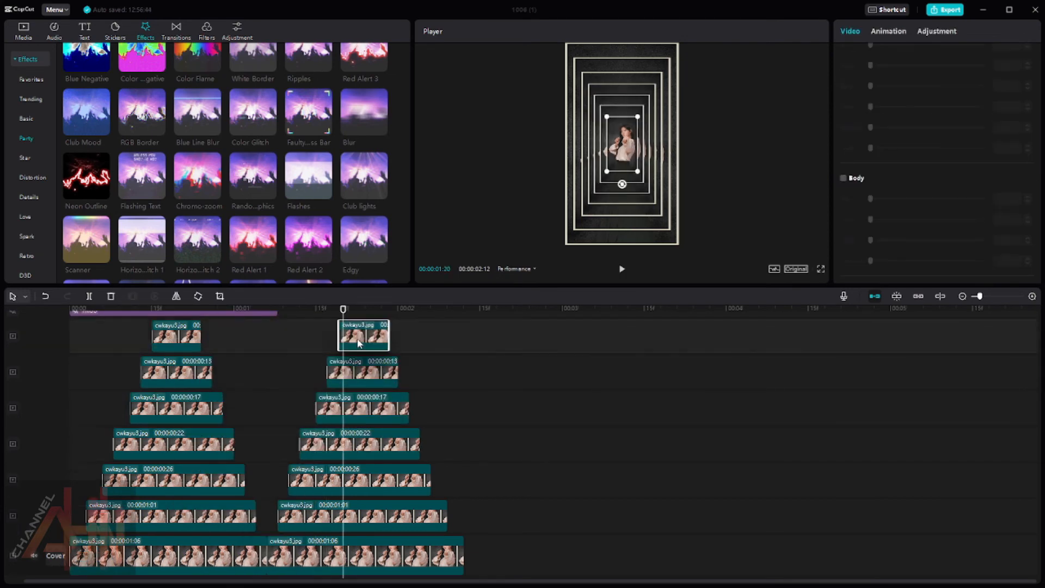
pyautogui.moveTo(358, 344); pyautogui.dragTo(353, 344)
# Step: Trim the Club Mood, Astral and Throb effect layers to end at 00:00:01:06, where the first base clip ends
pyautogui.scroll(1, 327, 348)
pyautogui.moveTo(278, 350); pyautogui.dragTo(267, 350)
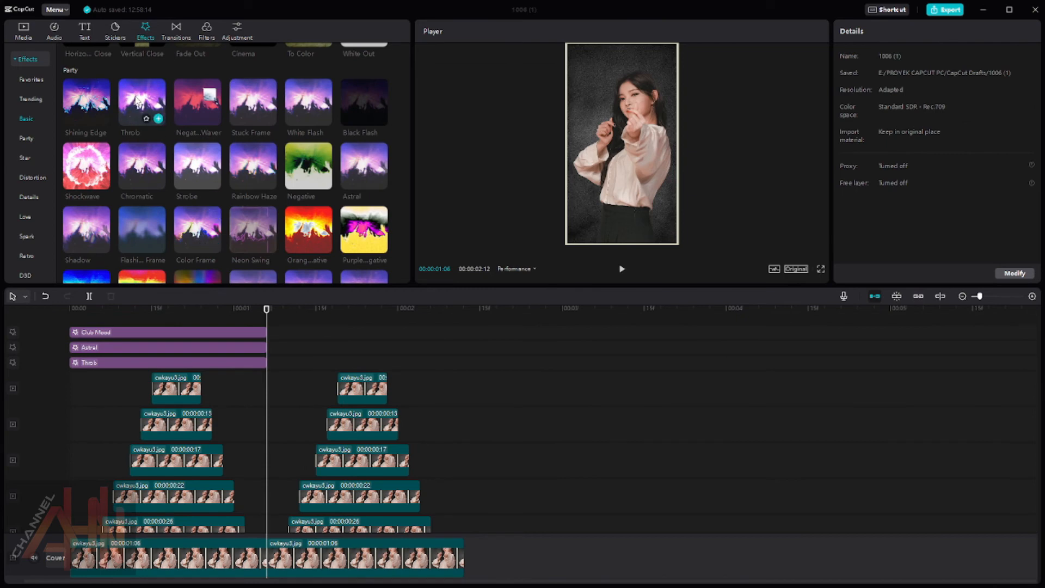
# Step: Apply the Throb effect directly to every clip of the second staggered set, including the base clip's copy
pyautogui.moveTo(137, 102); pyautogui.dragTo(321, 563)
pyautogui.scroll(-4, 320, 561)
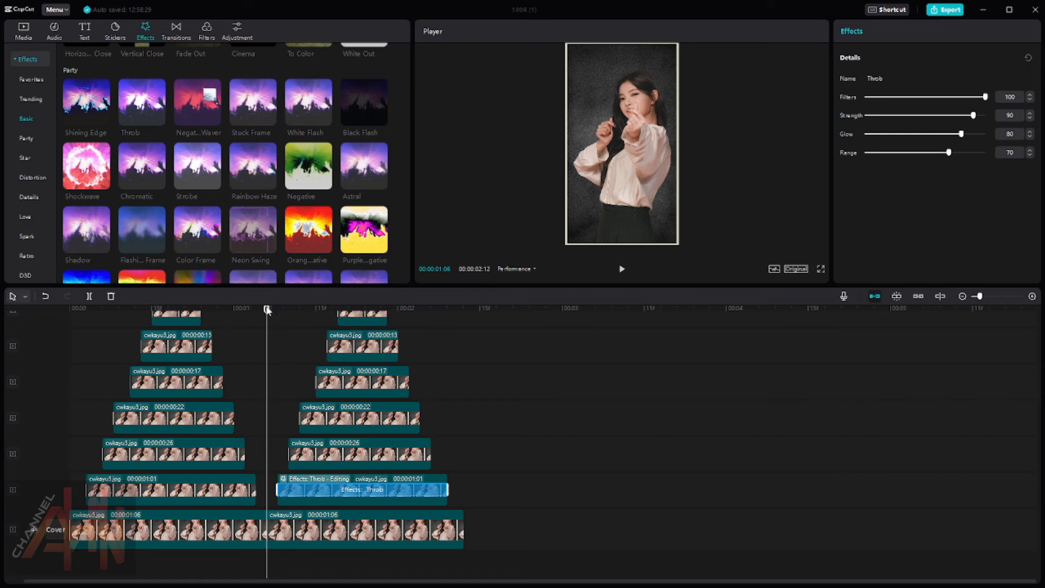
pyautogui.moveTo(267, 311); pyautogui.dragTo(291, 314)
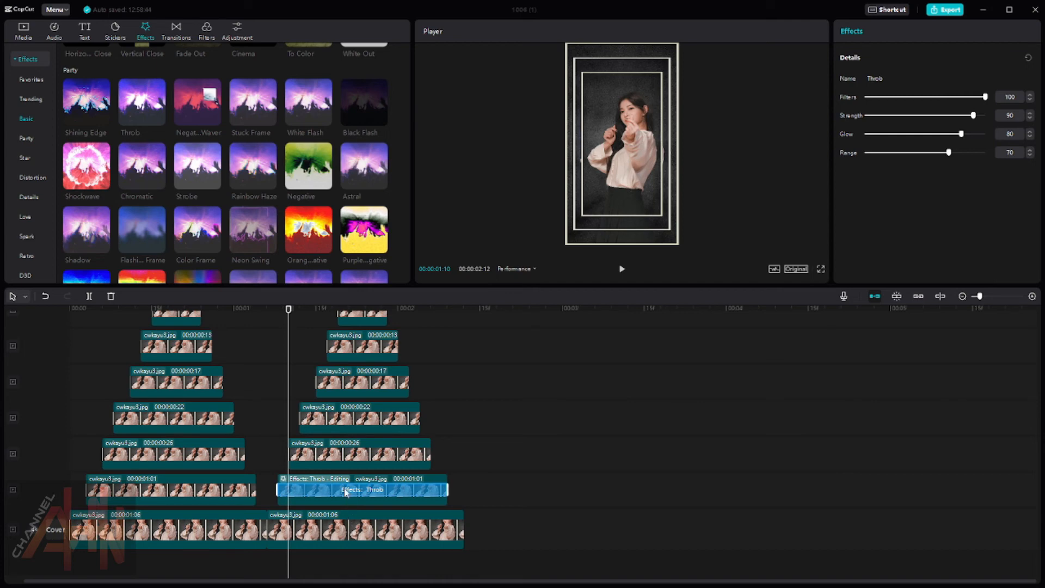
pyautogui.moveTo(289, 310); pyautogui.dragTo(274, 316)
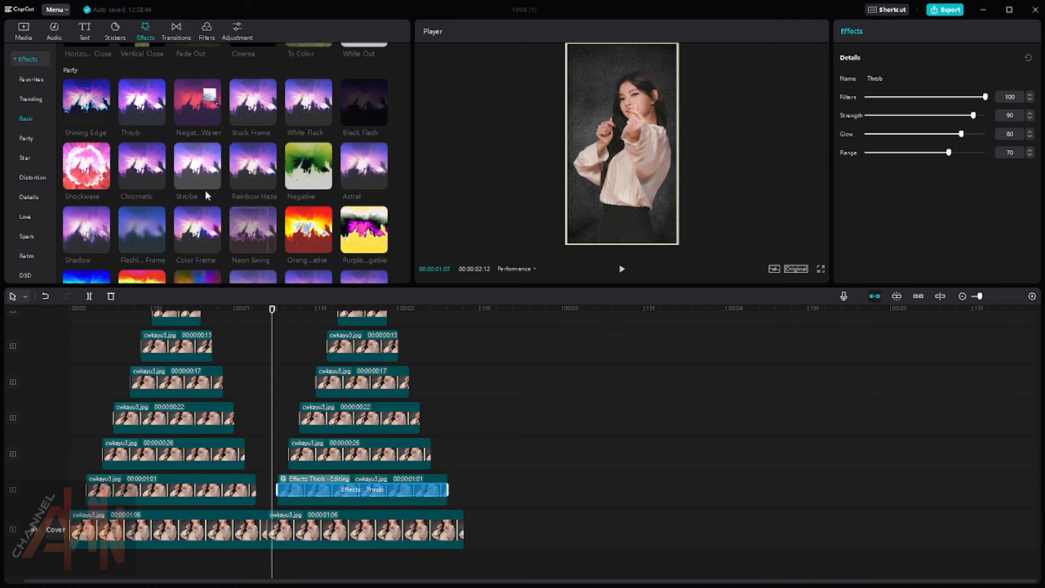
pyautogui.moveTo(143, 116); pyautogui.dragTo(212, 252)
pyautogui.click(283, 483)
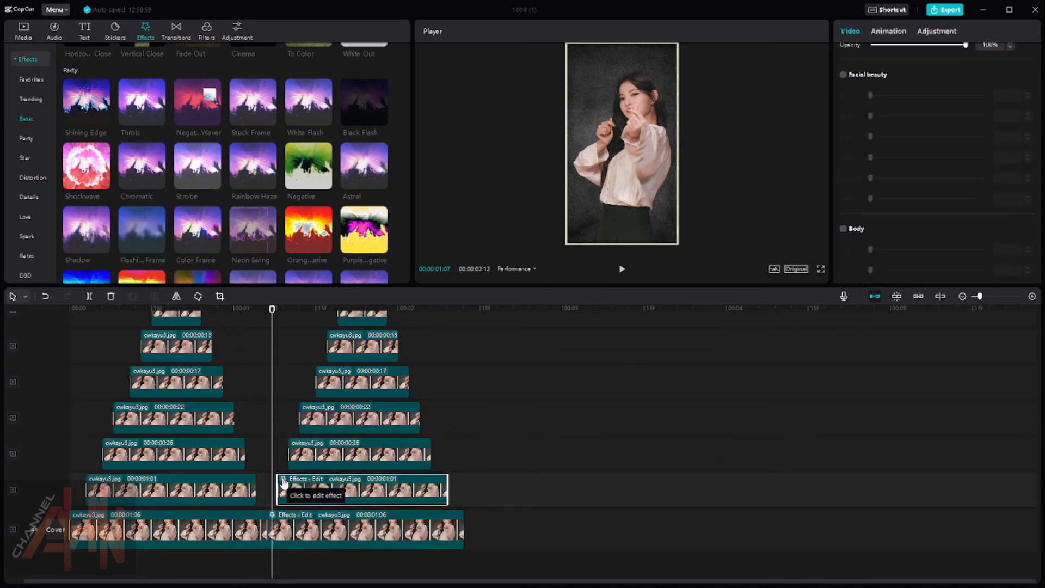
pyautogui.moveTo(143, 103); pyautogui.dragTo(327, 388)
pyautogui.moveTo(143, 105); pyautogui.dragTo(350, 338)
# Step: Check the Throb settings on the shortest copy at 00:00:01:23 and play the second half of the animation
pyautogui.scroll(1, 335, 349)
pyautogui.scroll(-1, 327, 332)
pyautogui.moveTo(275, 307); pyautogui.dragTo(357, 303)
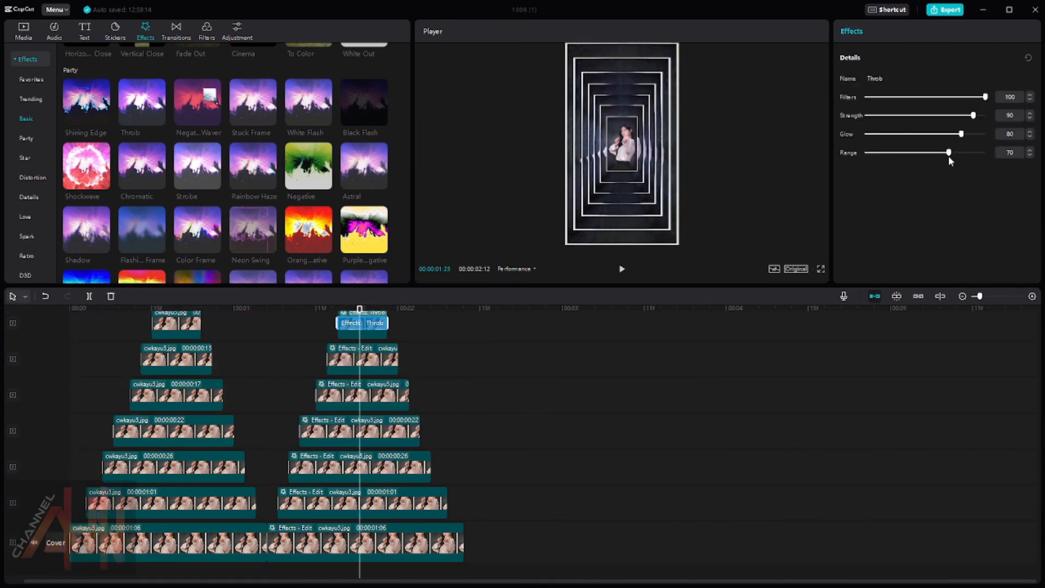
pyautogui.moveTo(955, 97); pyautogui.dragTo(983, 97)
pyautogui.moveTo(360, 310); pyautogui.dragTo(273, 313)
pyautogui.click(622, 269)
pyautogui.click(622, 269)
# Step: Apply the Astral effect directly to every clip of the second staggered set and check the frames around 00:00:01:14
pyautogui.moveTo(404, 310); pyautogui.dragTo(160, 375)
pyautogui.click(277, 375)
pyautogui.moveTo(338, 211); pyautogui.dragTo(357, 325)
pyautogui.moveTo(278, 309); pyautogui.dragTo(314, 294)
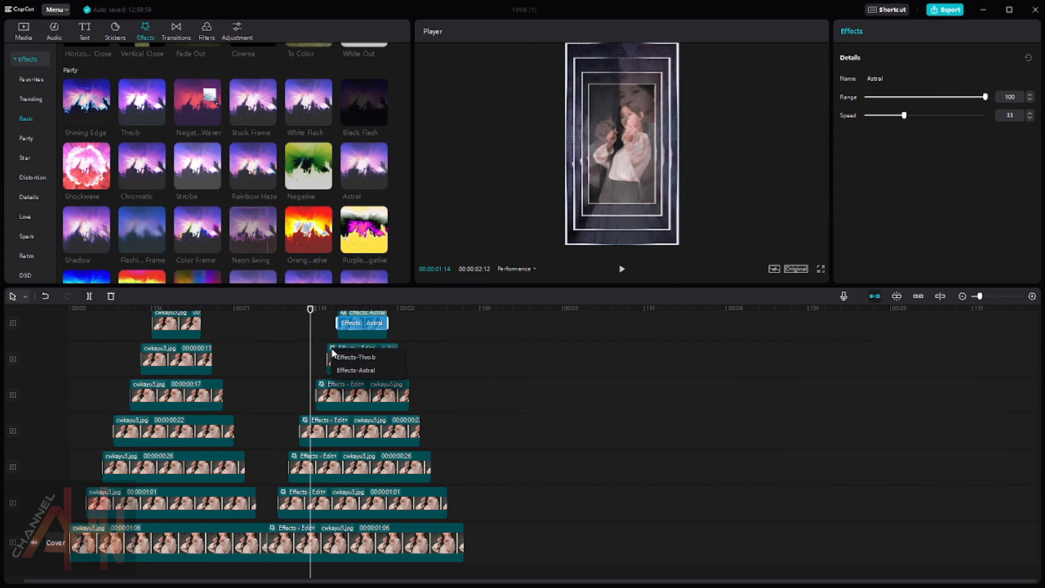
# Step: Apply the Club Mood effect from the Party group to every clip of the second set and scrub through it
pyautogui.moveTo(312, 313); pyautogui.dragTo(289, 310)
pyautogui.scroll(-4, 164, 191)
pyautogui.click(103, 226)
pyautogui.moveTo(90, 218); pyautogui.dragTo(362, 321)
pyautogui.scroll(2, 291, 359)
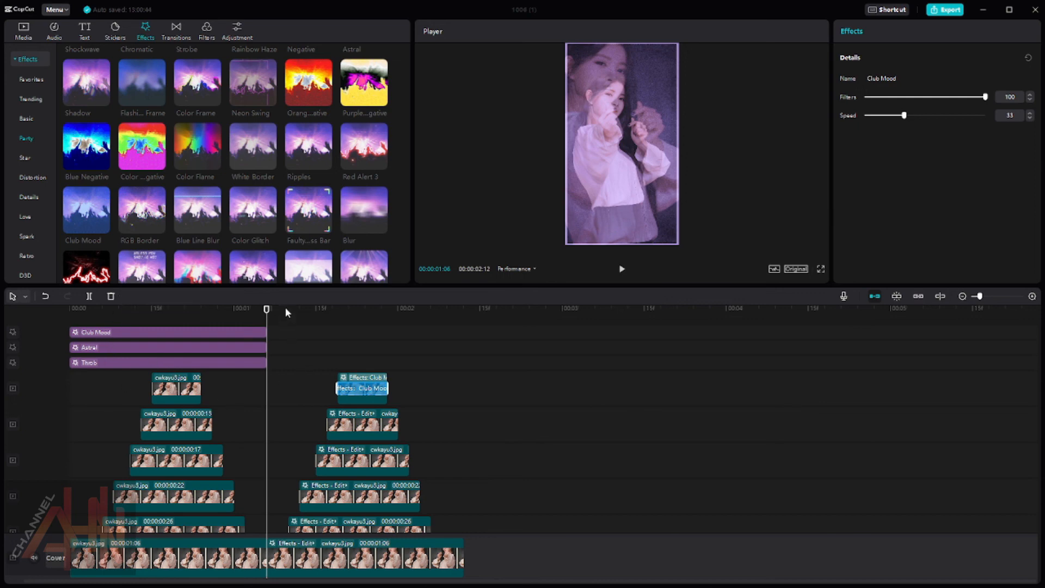
pyautogui.moveTo(269, 313); pyautogui.dragTo(328, 312)
# Step: Play the whole extended animation from the beginning in full screen and replay it
pyautogui.click(70, 309)
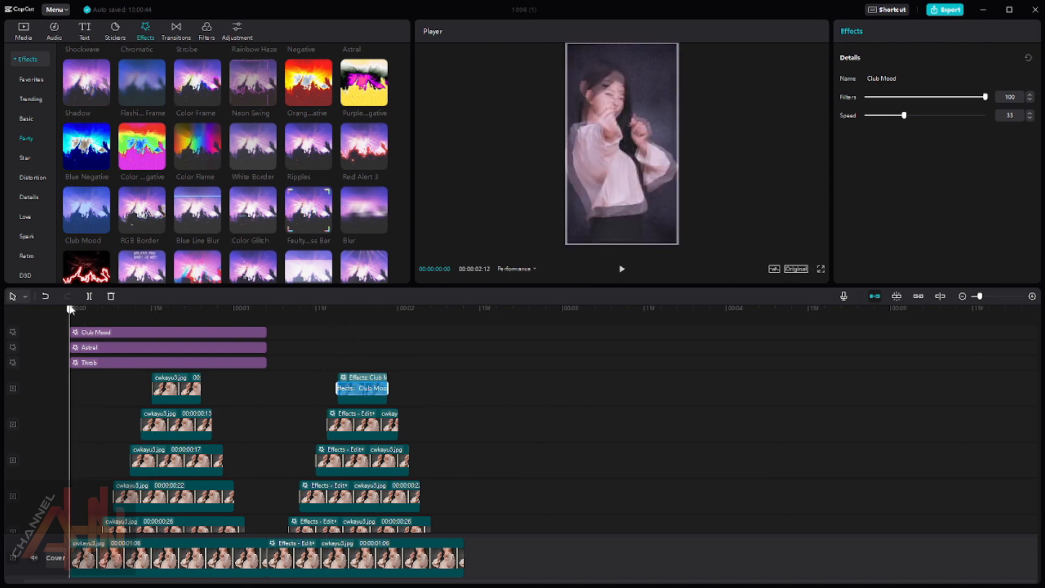
pyautogui.click(822, 272)
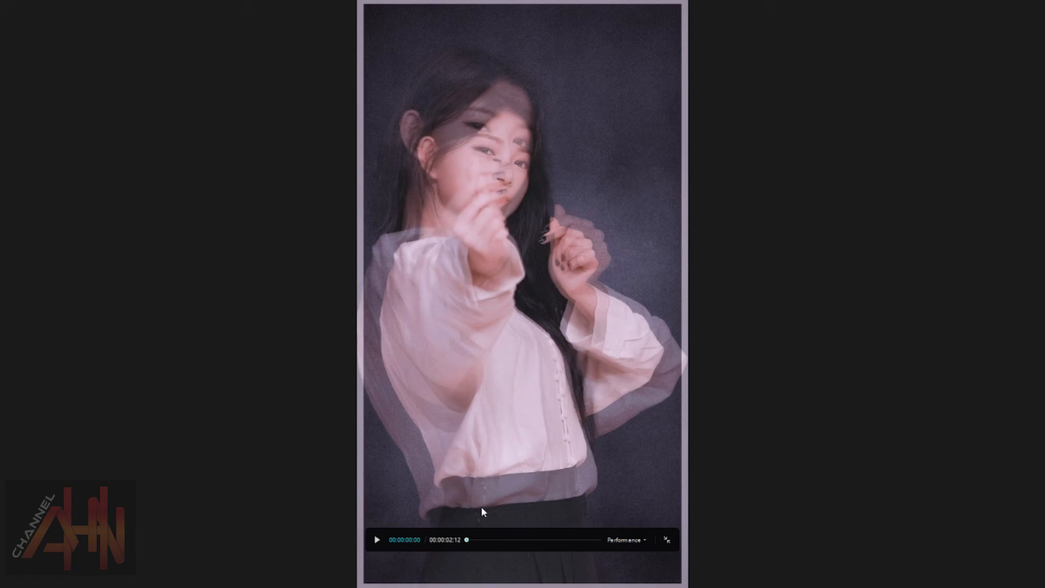
pyautogui.click(377, 542)
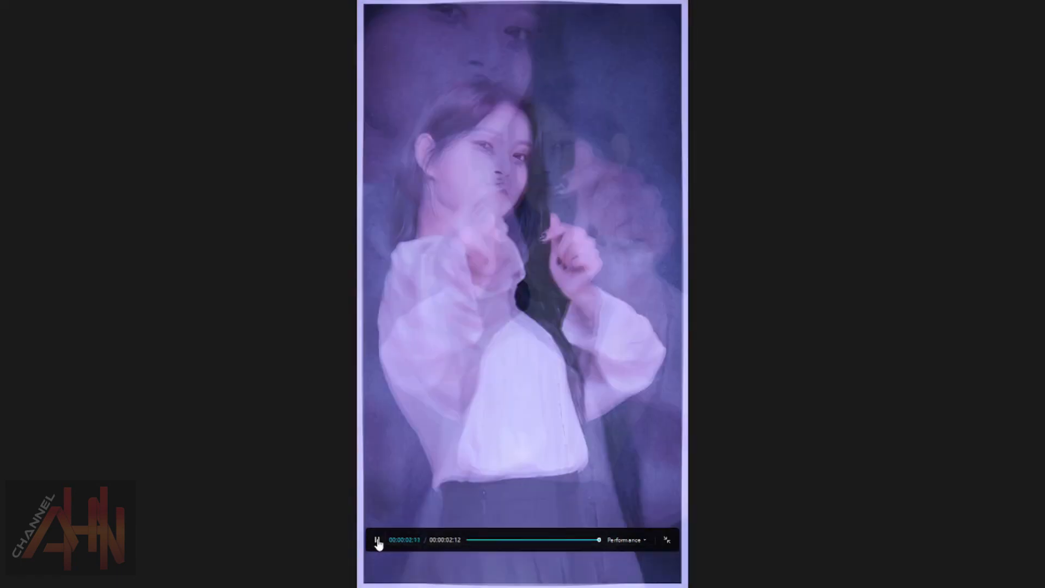
pyautogui.click(377, 542)
pyautogui.click(378, 542)
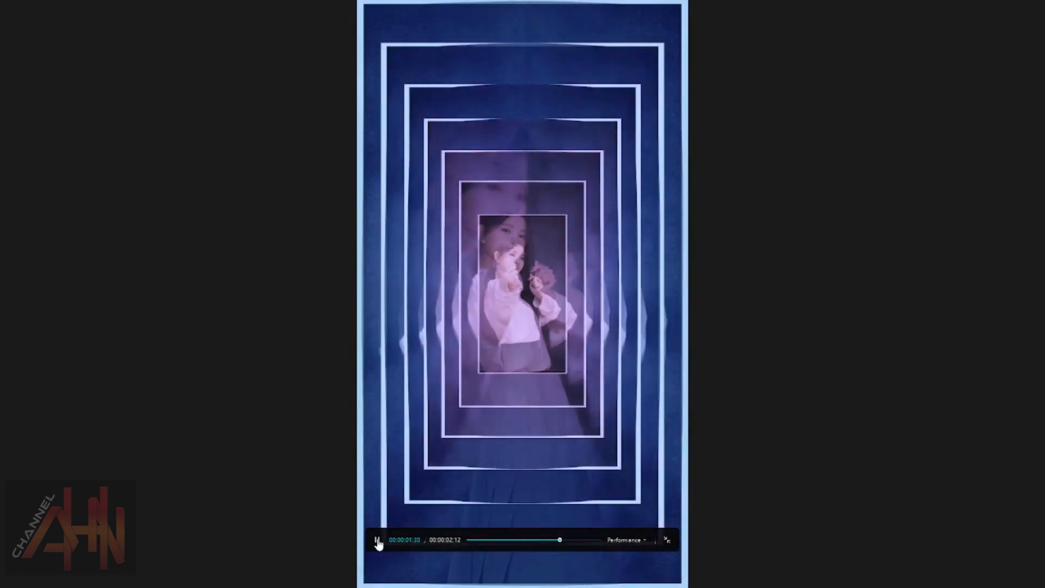